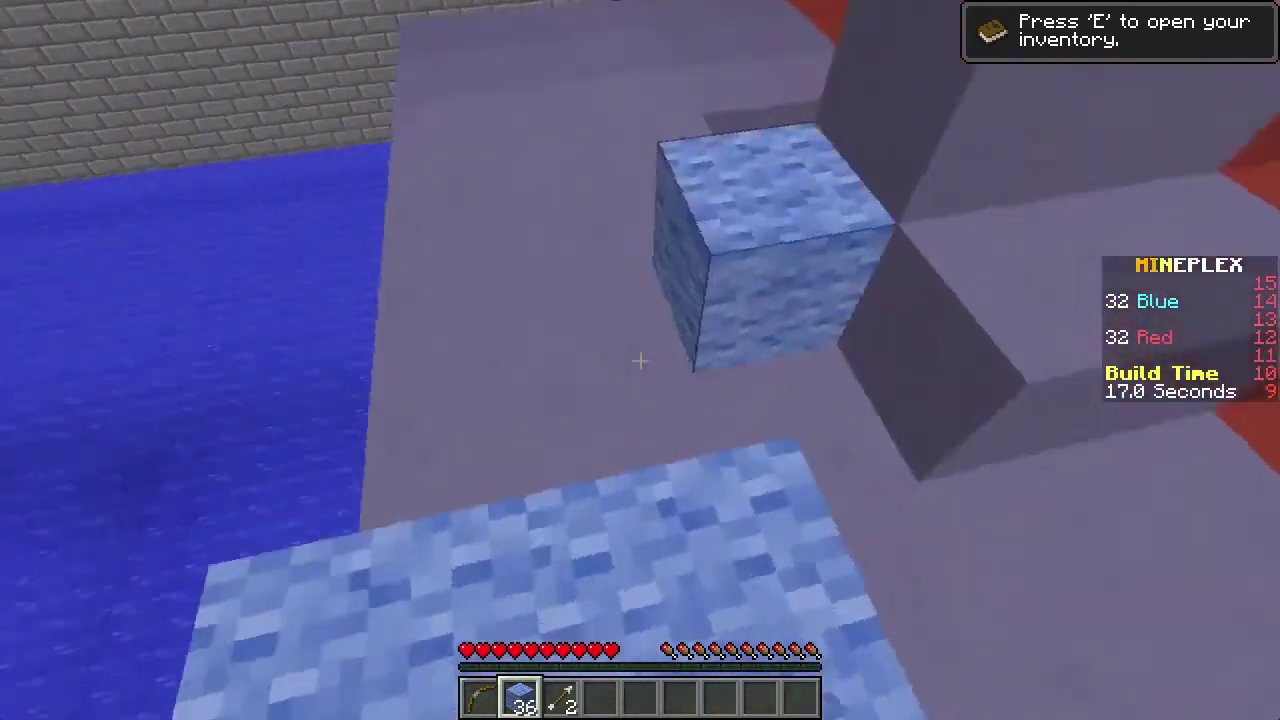
right_click(640, 360)
Place eight ice blocks in a row along the red base during Build Time
right_click(640, 360)
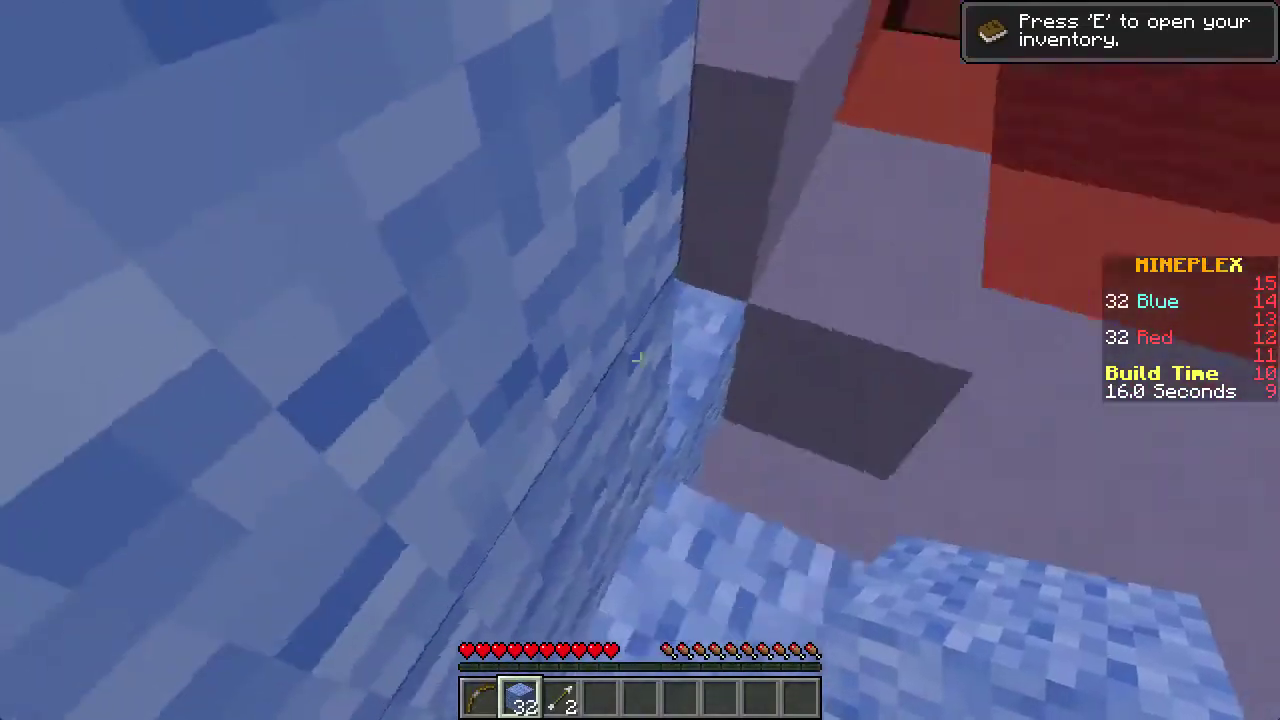
right_click(640, 360)
right_click(640, 360)
right_click(640, 360)
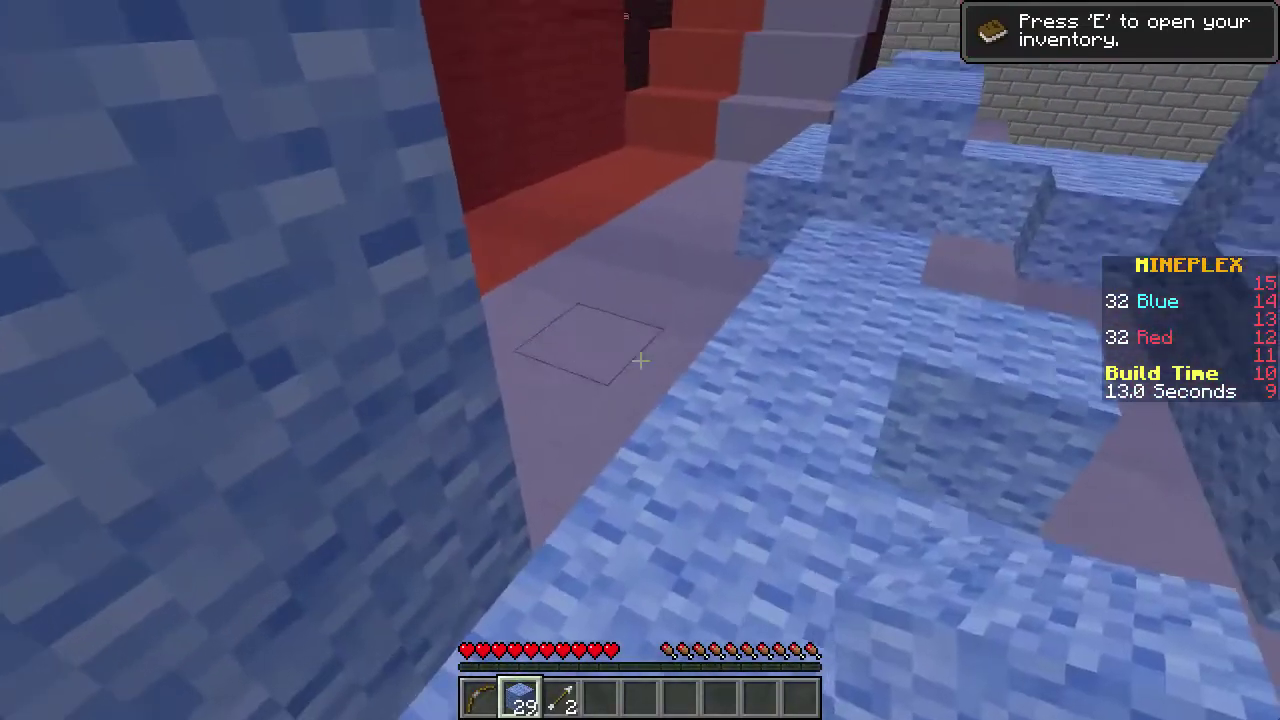
right_click(640, 360)
right_click(640, 360)
right_click(640, 360)
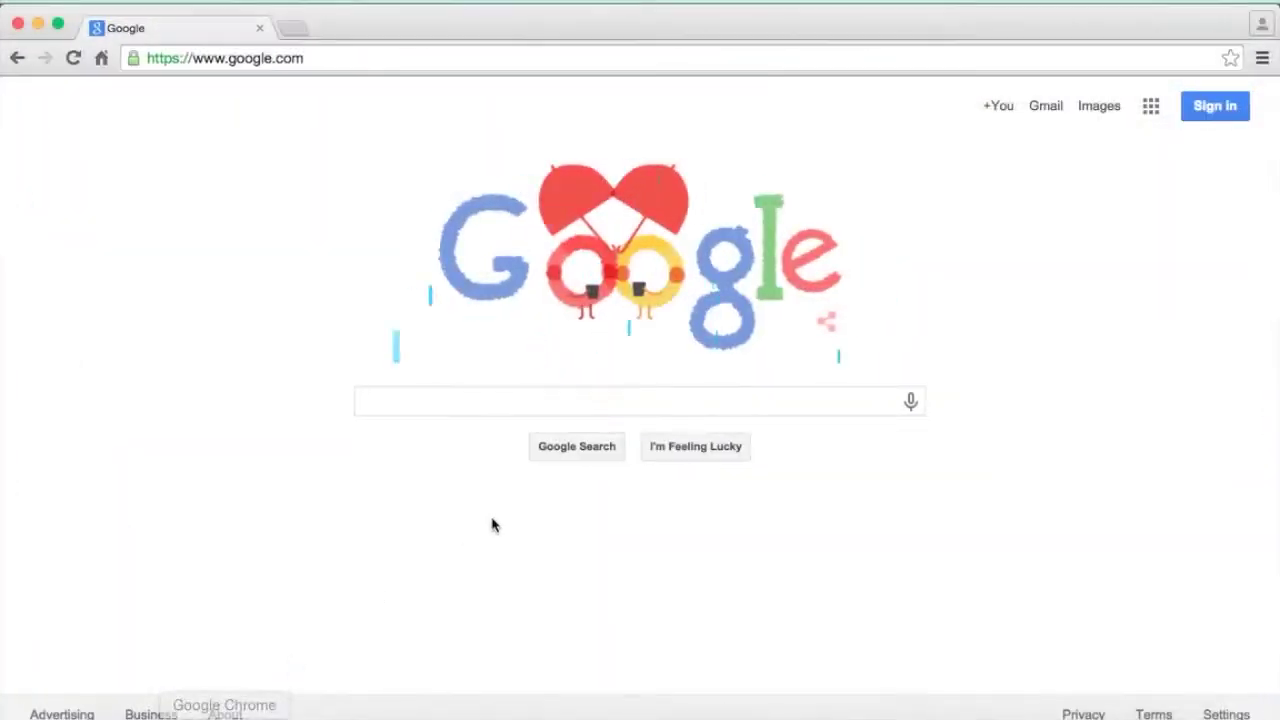
Search Google for optifine and download OptiFine 1.8.1 HD U C7 from optifine.net
click(546, 397)
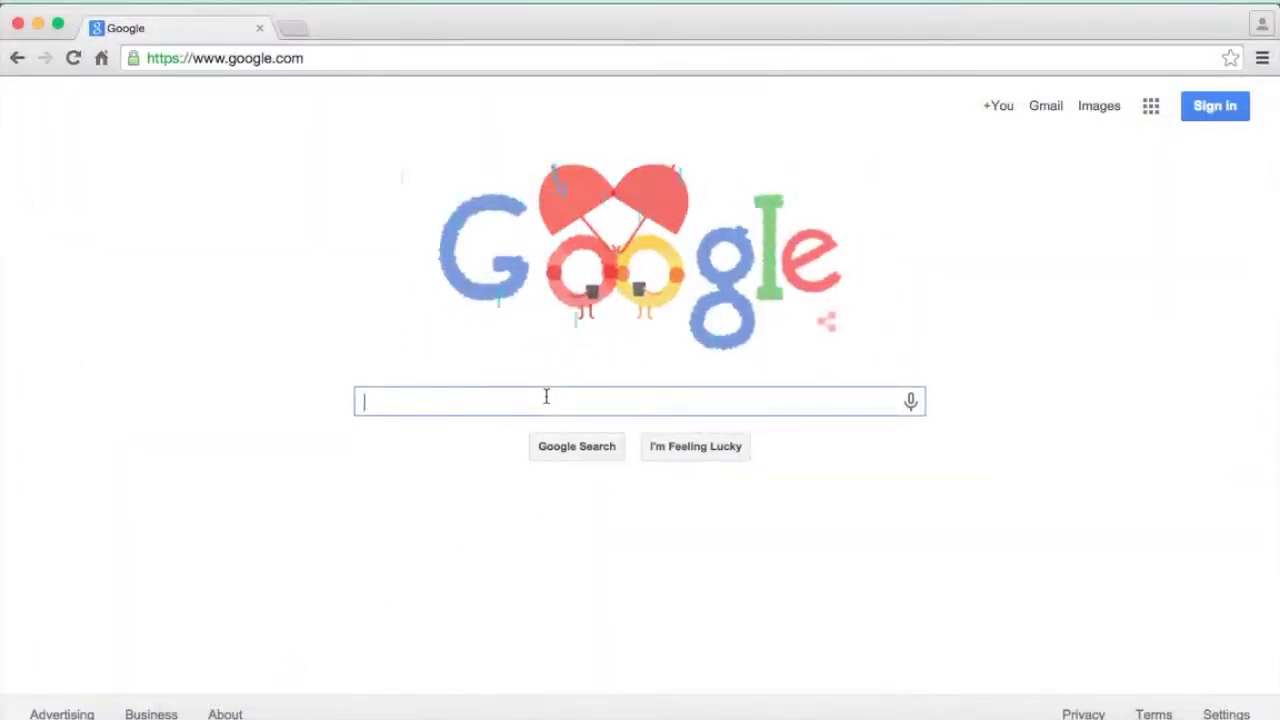
text(opt)
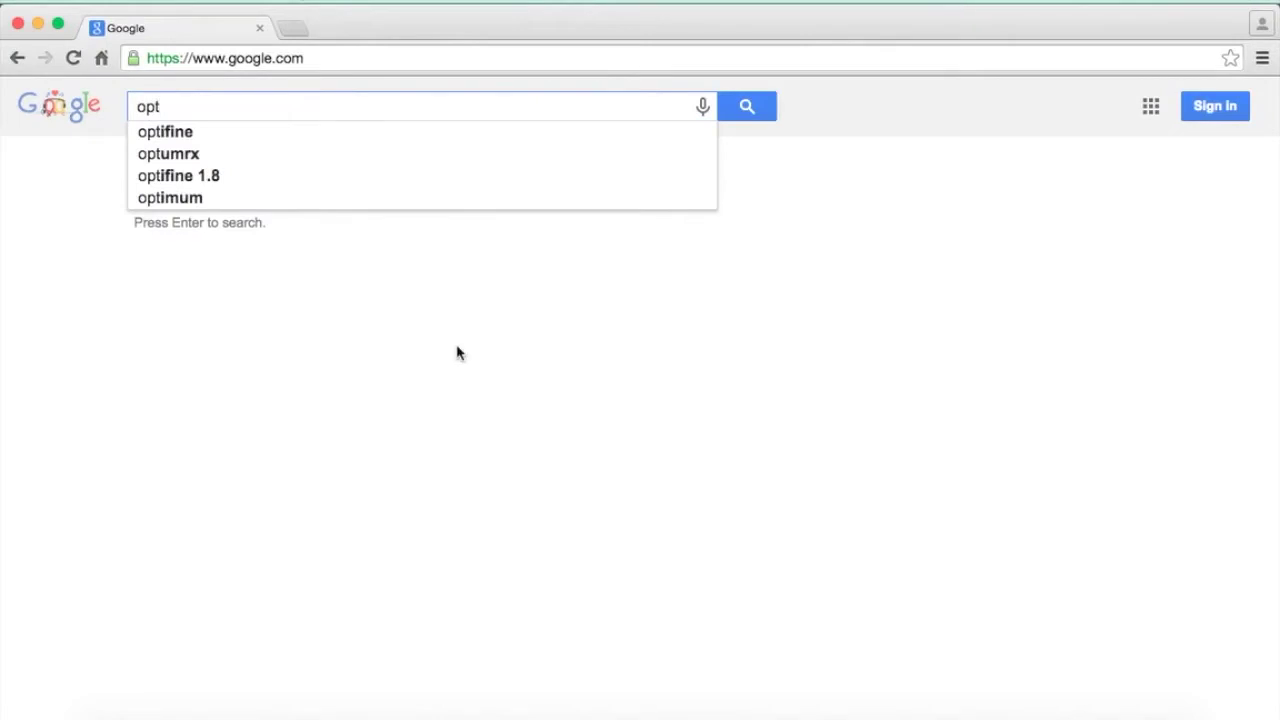
click(229, 141)
click(202, 348)
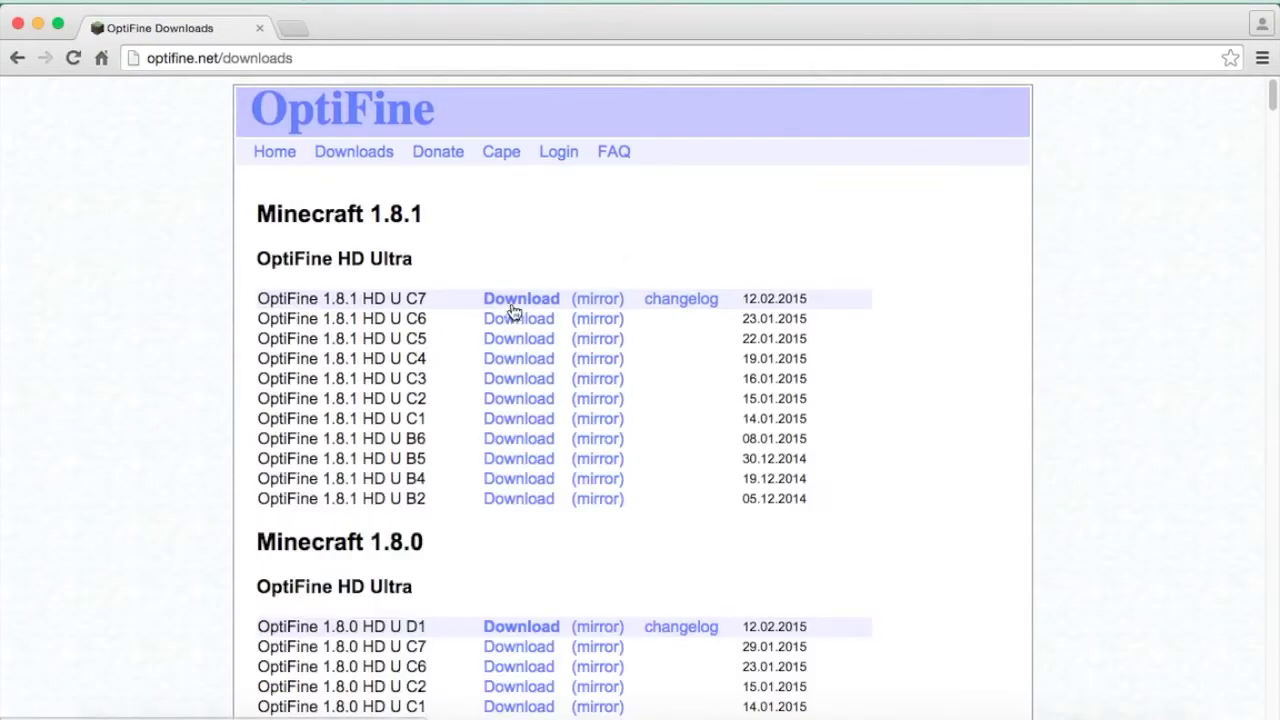
click(515, 311)
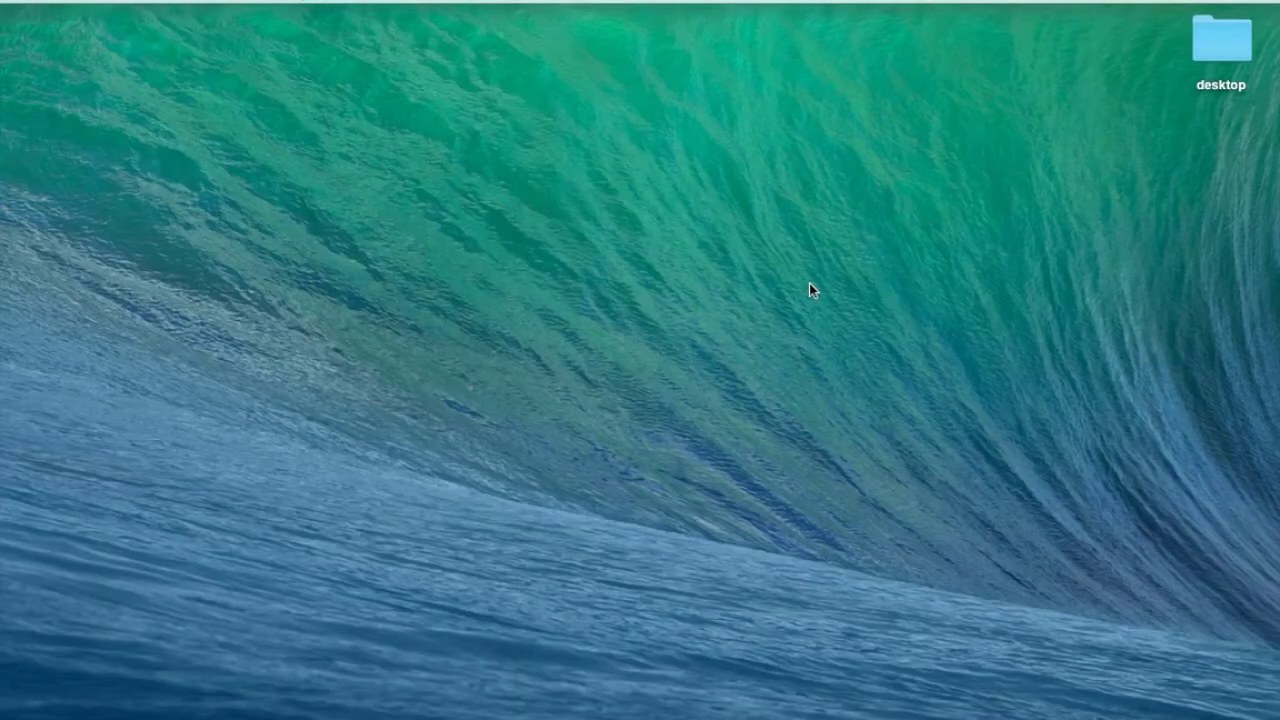
Run the OptiFine installer, install it and dismiss the success message
drag(760, 294, 757, 267)
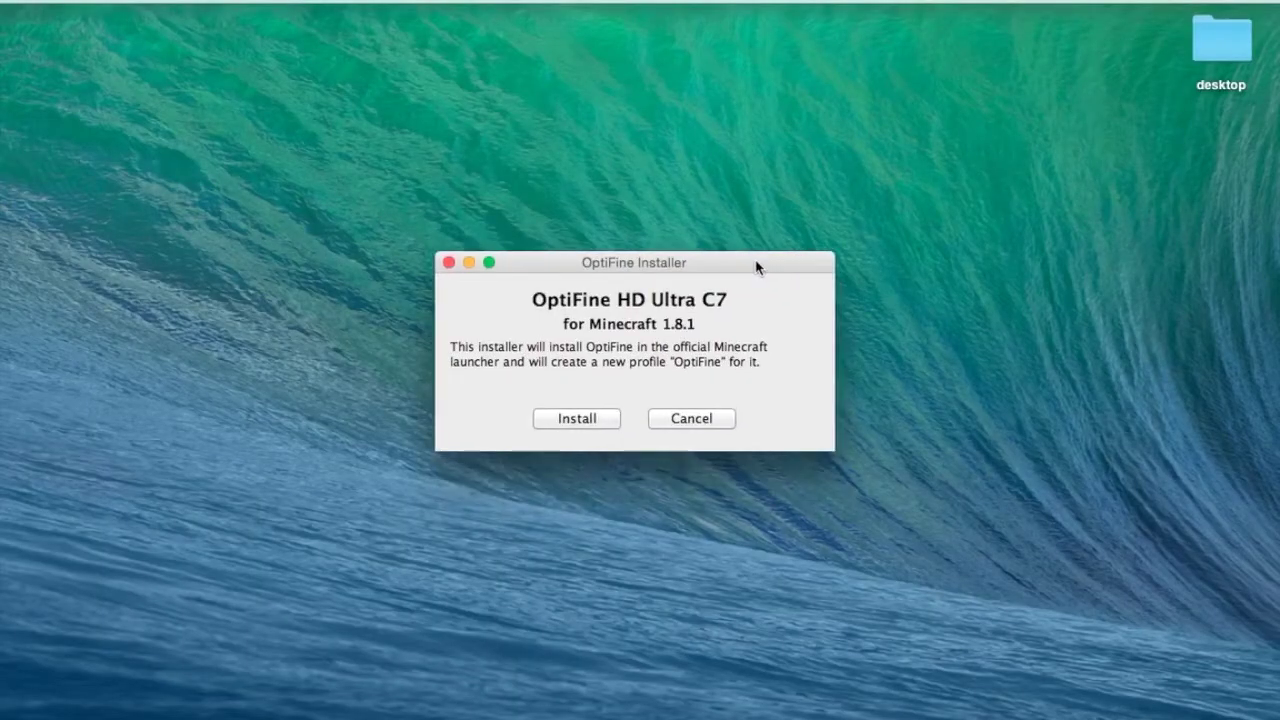
click(589, 418)
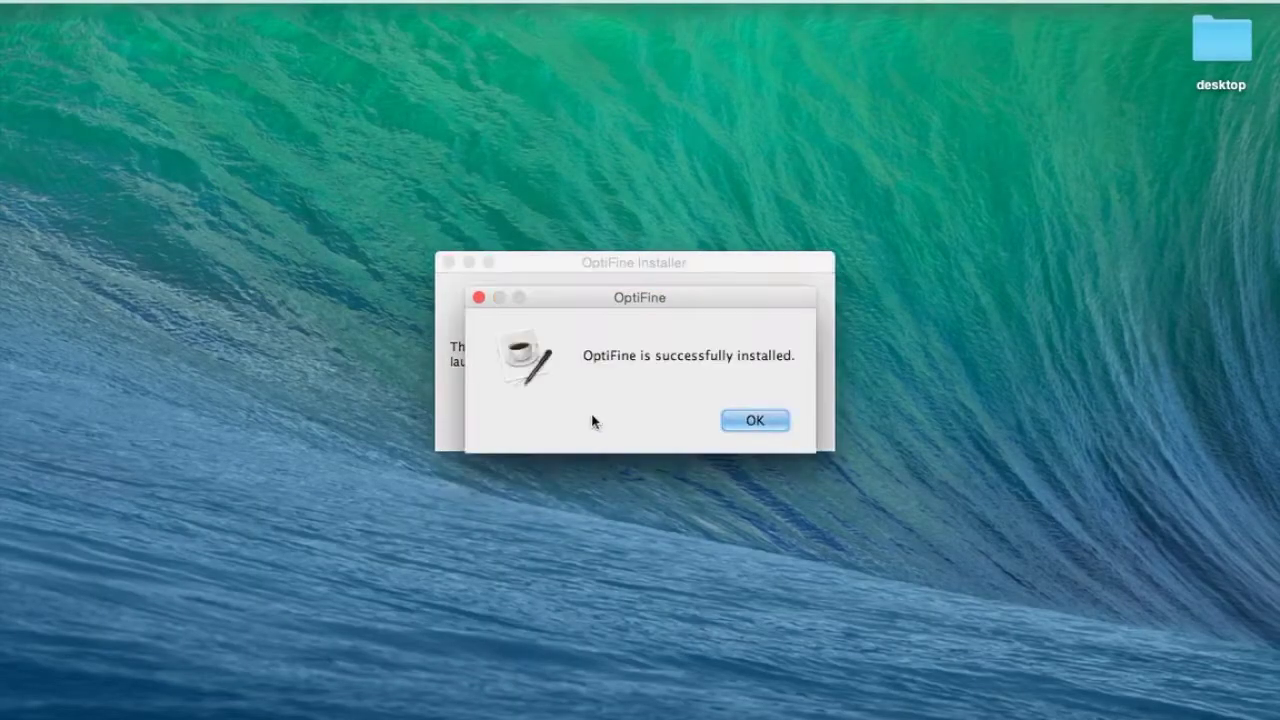
click(772, 422)
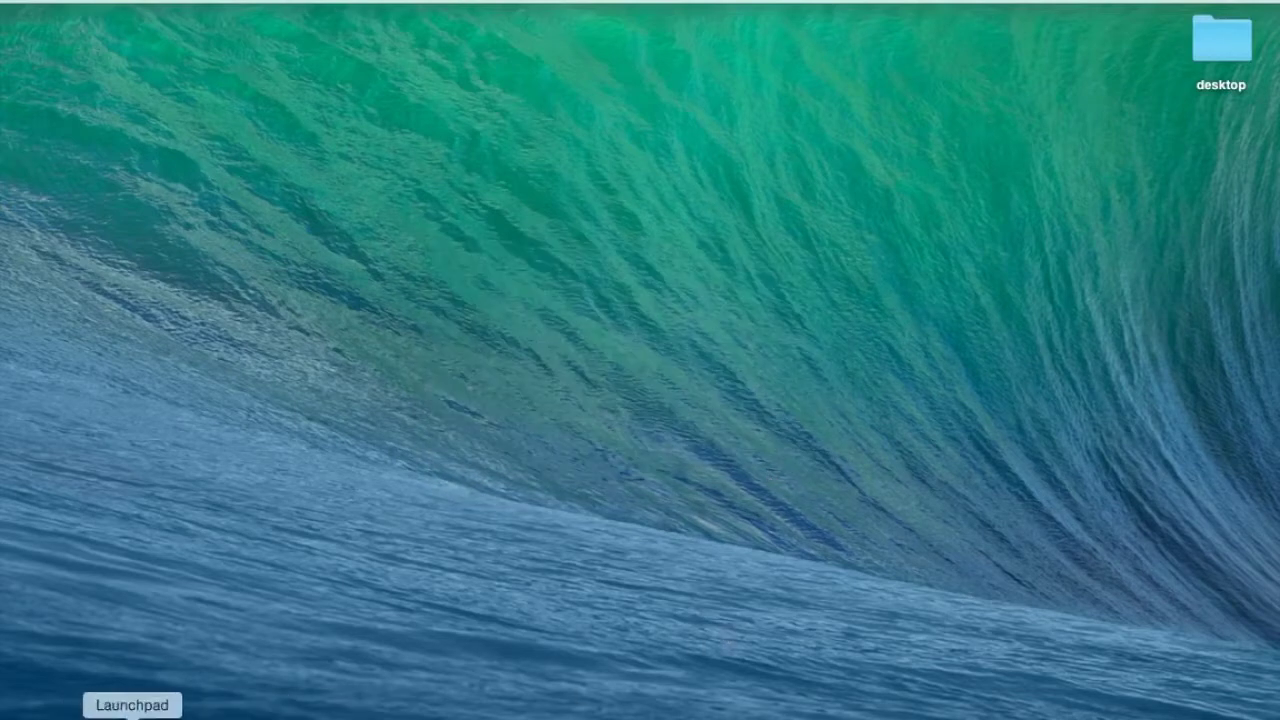
Launch the Minecraft launcher from Launchpad
click(126, 714)
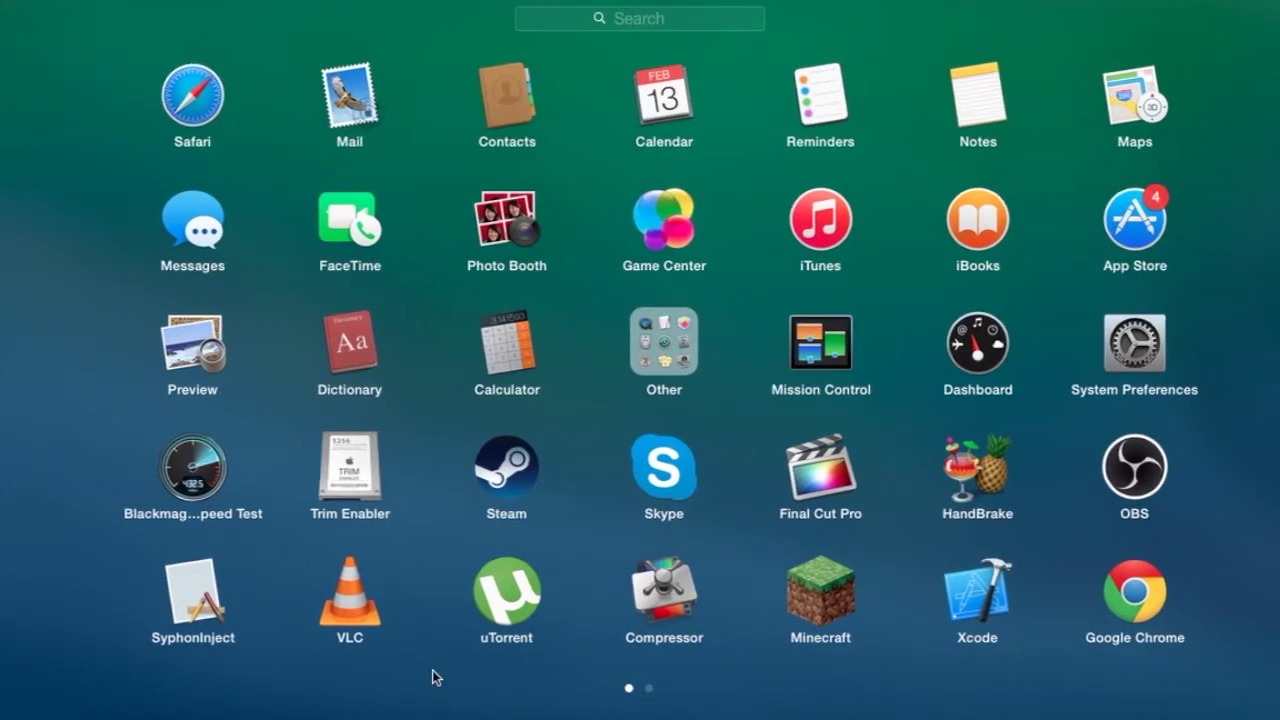
click(768, 598)
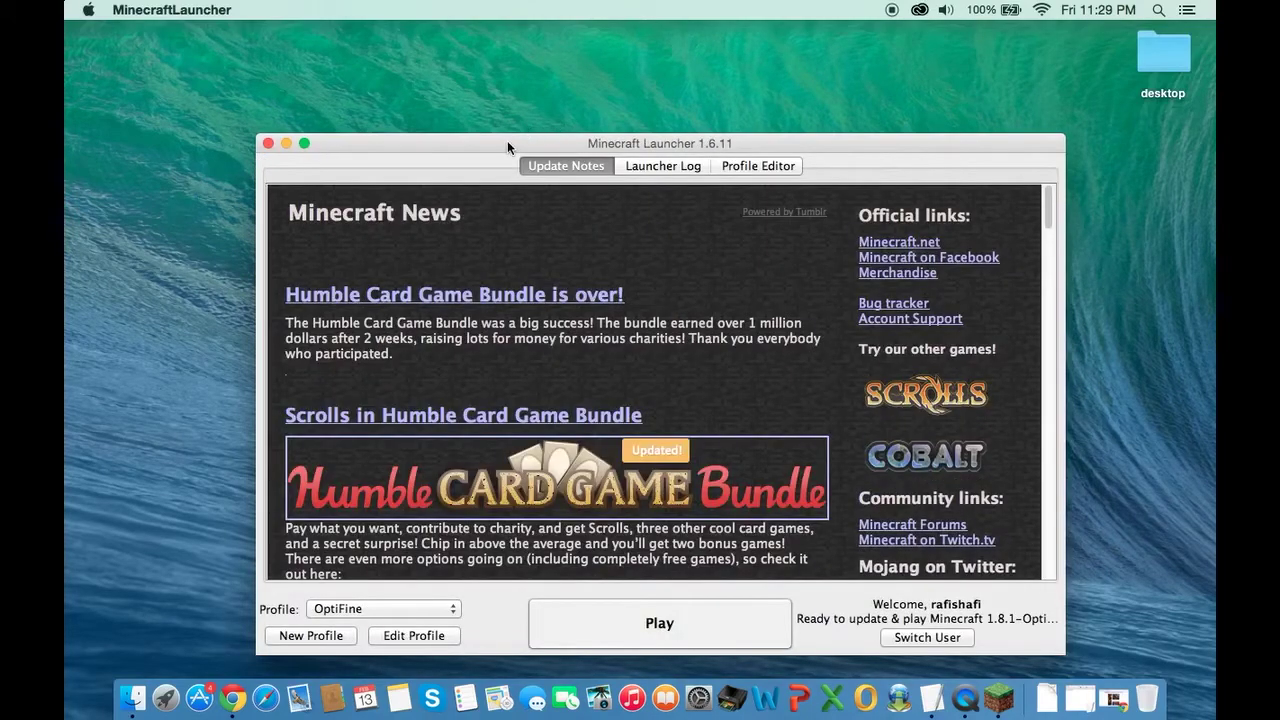
drag(507, 148, 506, 57)
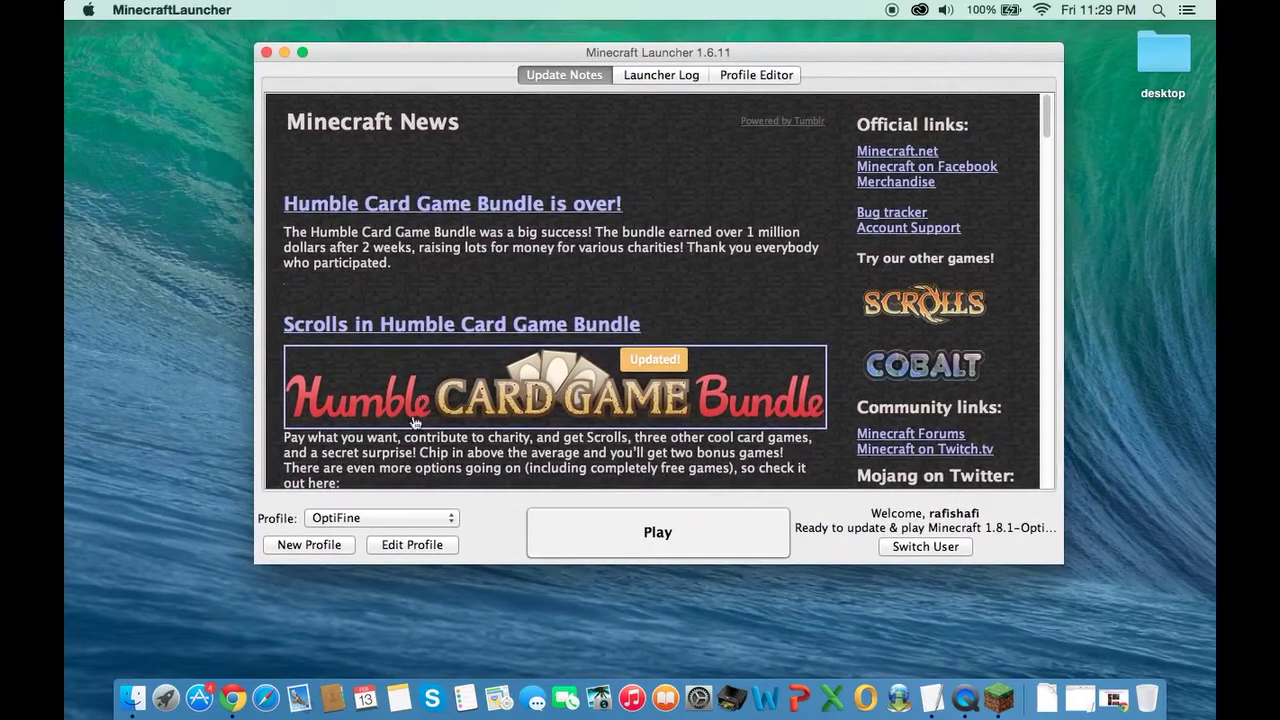
Give the OptiFine profile 1280 × 720 resolution with Mojang crash assistance off, save, and play
click(402, 548)
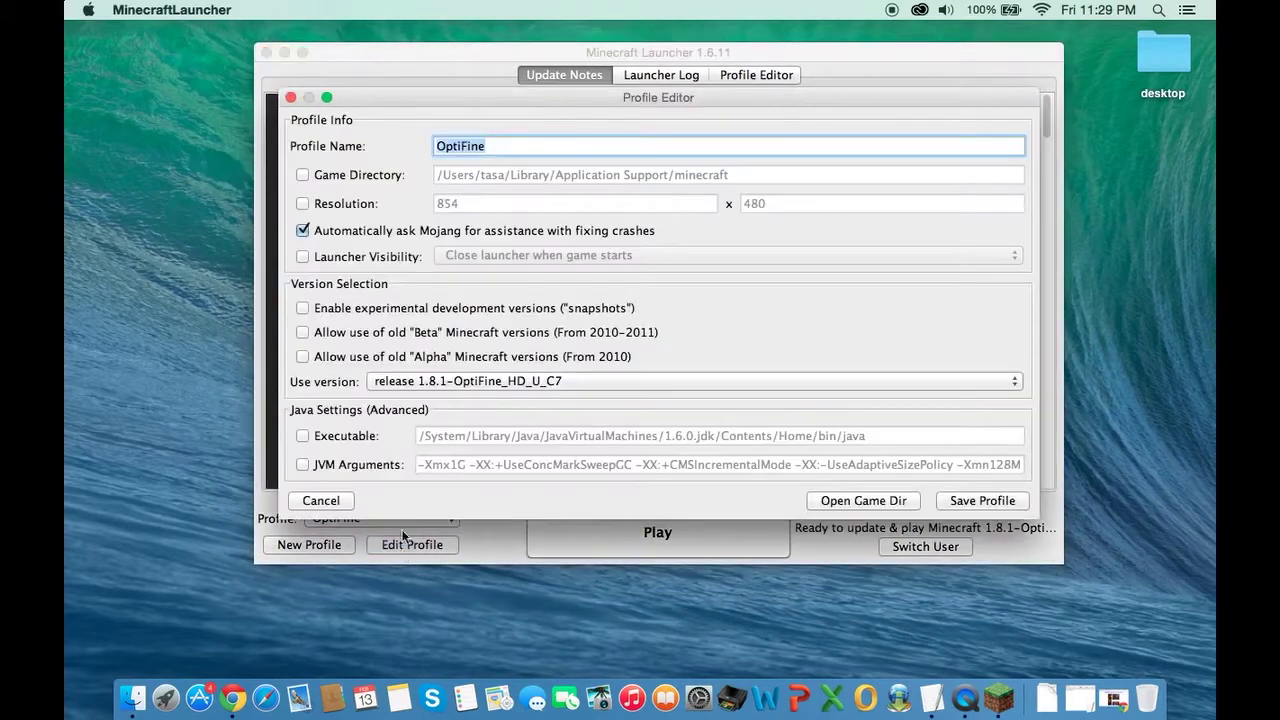
click(360, 210)
drag(497, 200, 395, 184)
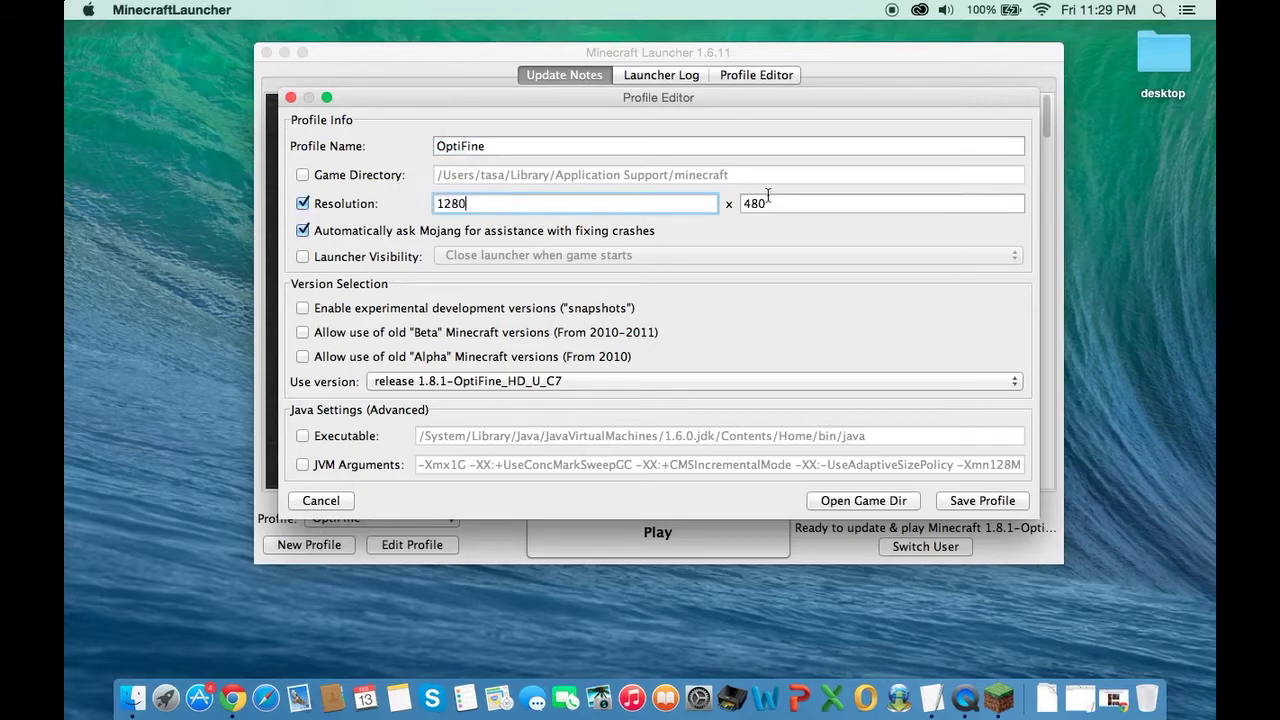
drag(773, 204, 709, 204)
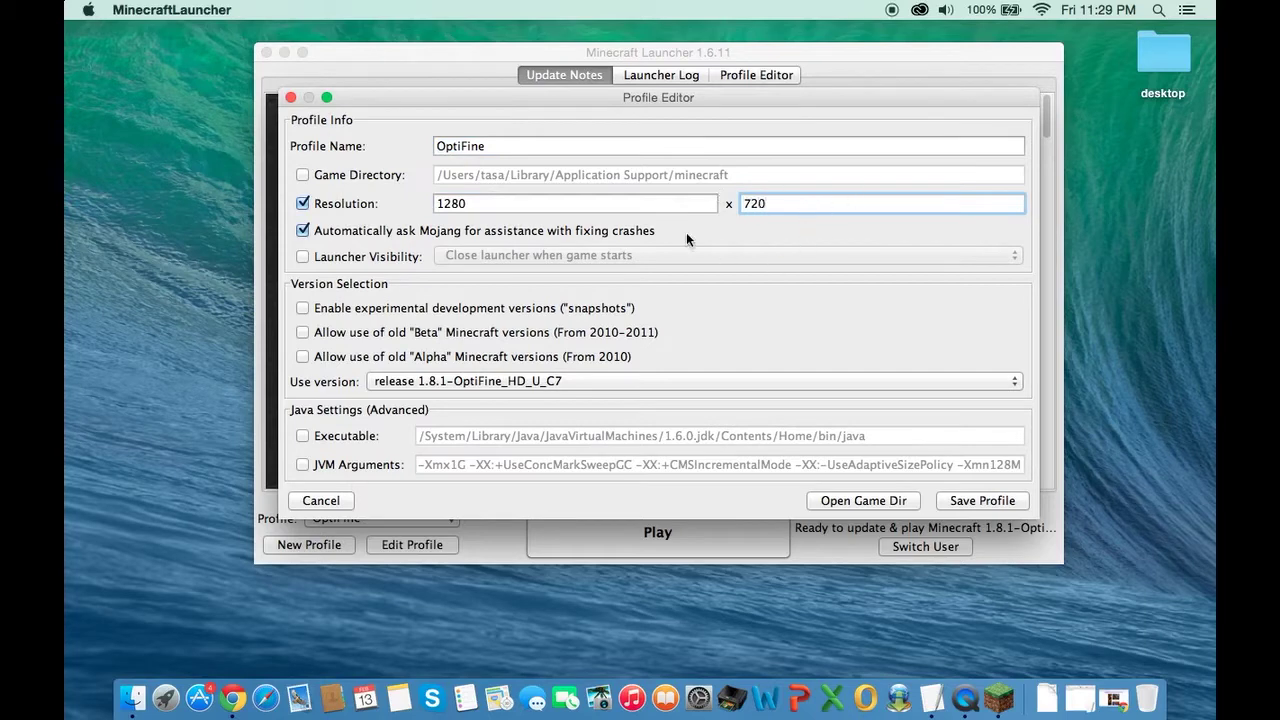
key(Tab)
key(space)
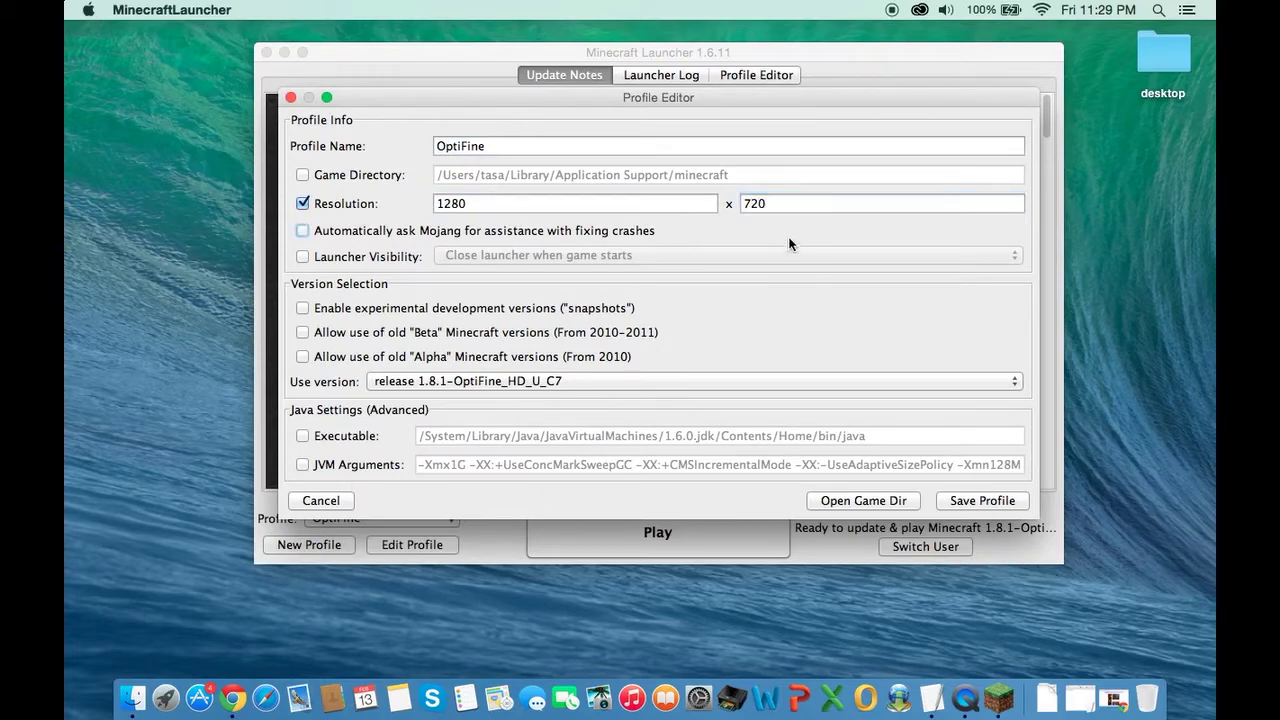
click(975, 502)
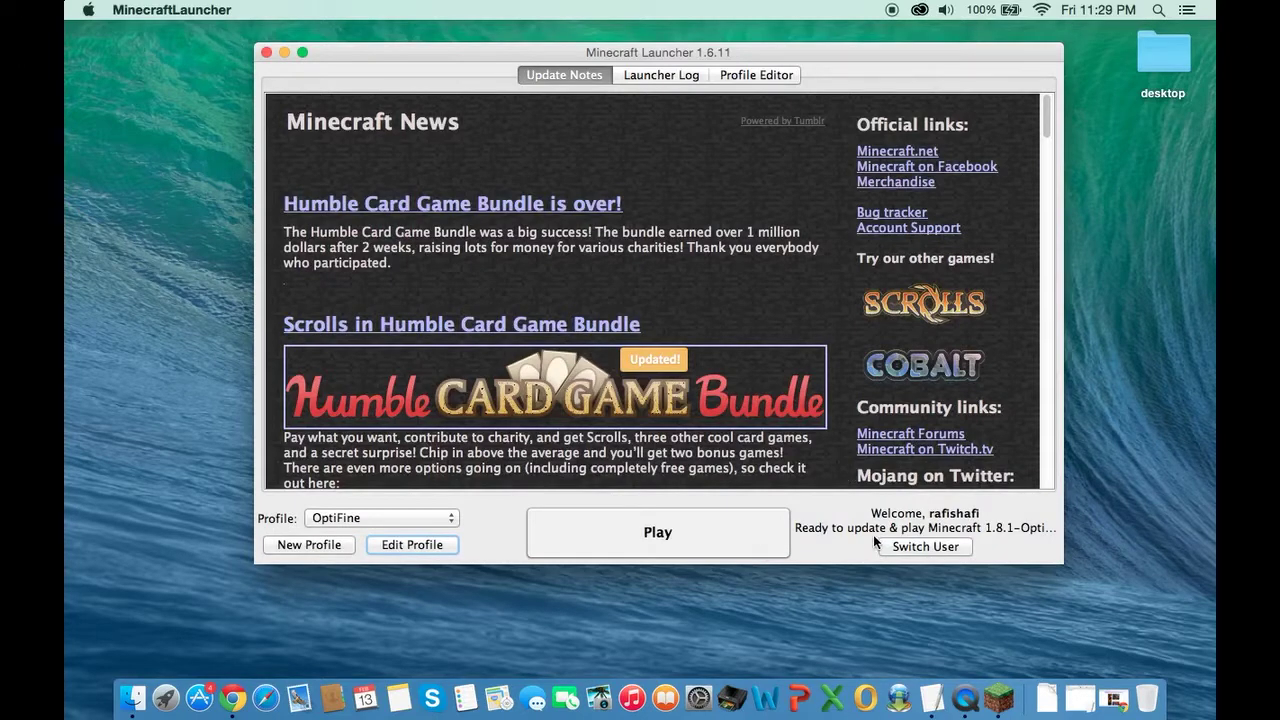
key(super+alt+d)
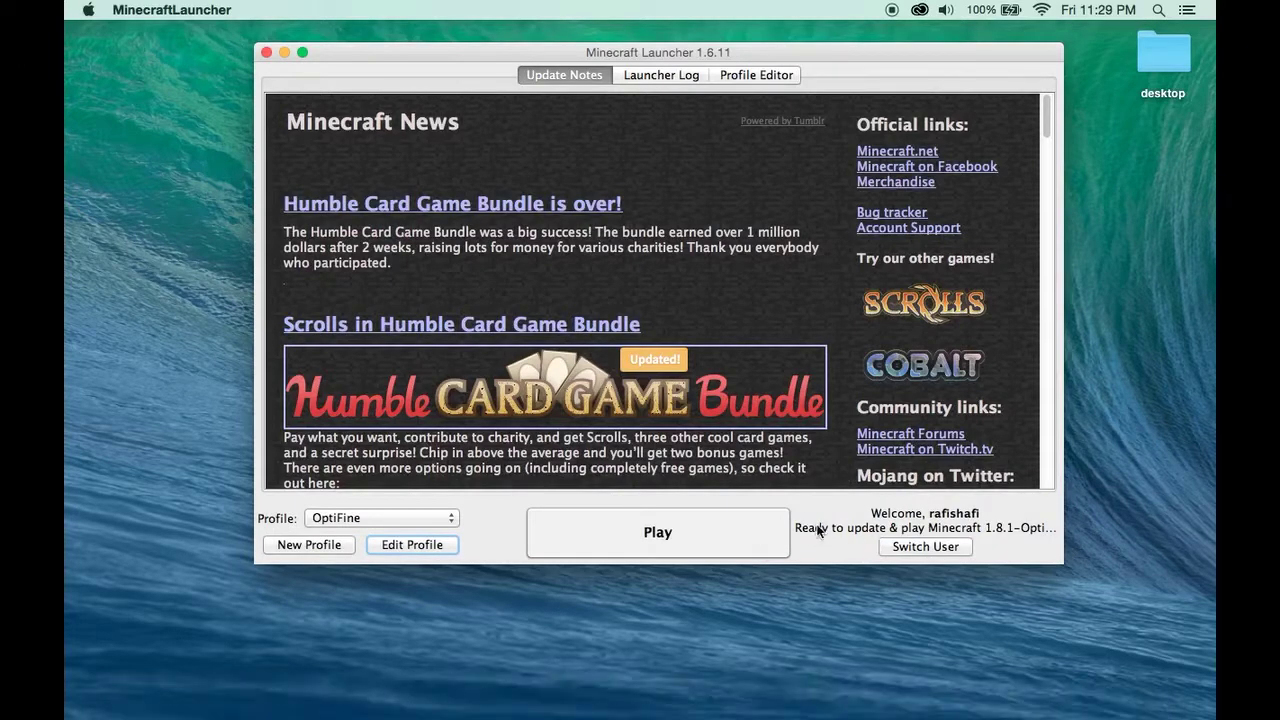
click(634, 542)
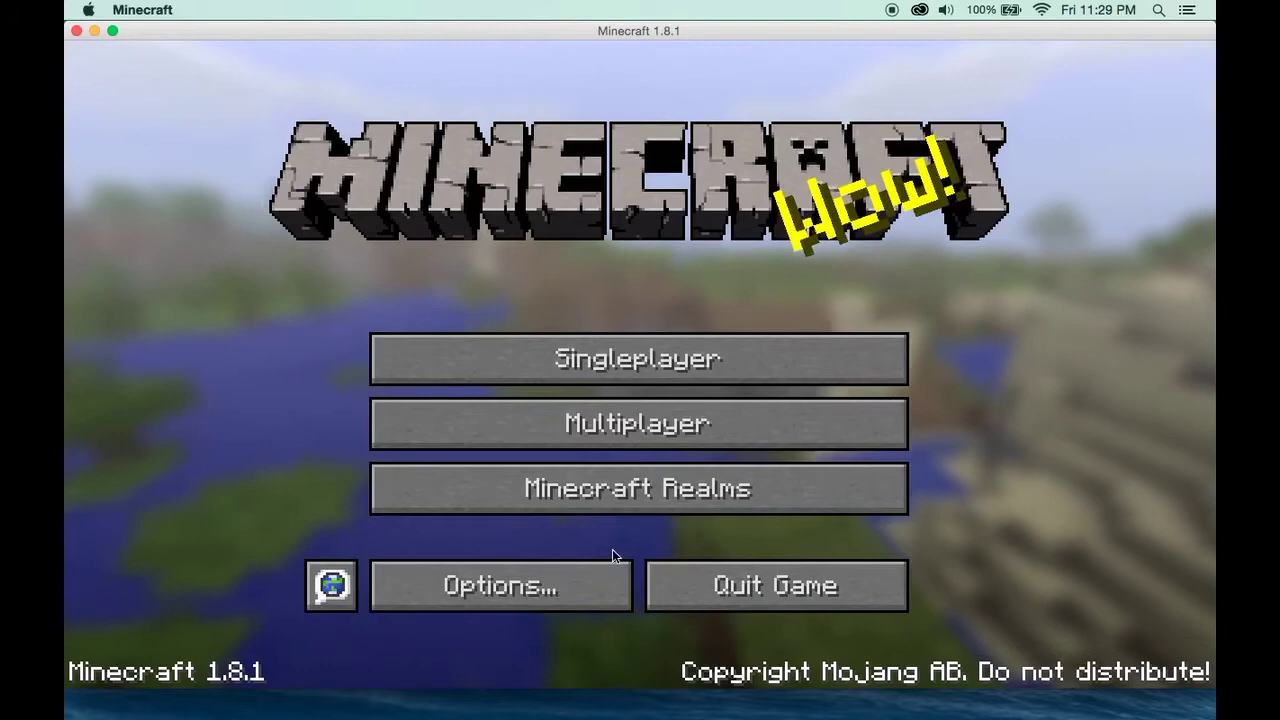
Set Minecraft video to Fast graphics, Unlimited framerate and smooth lighting off, then return to Google
click(554, 581)
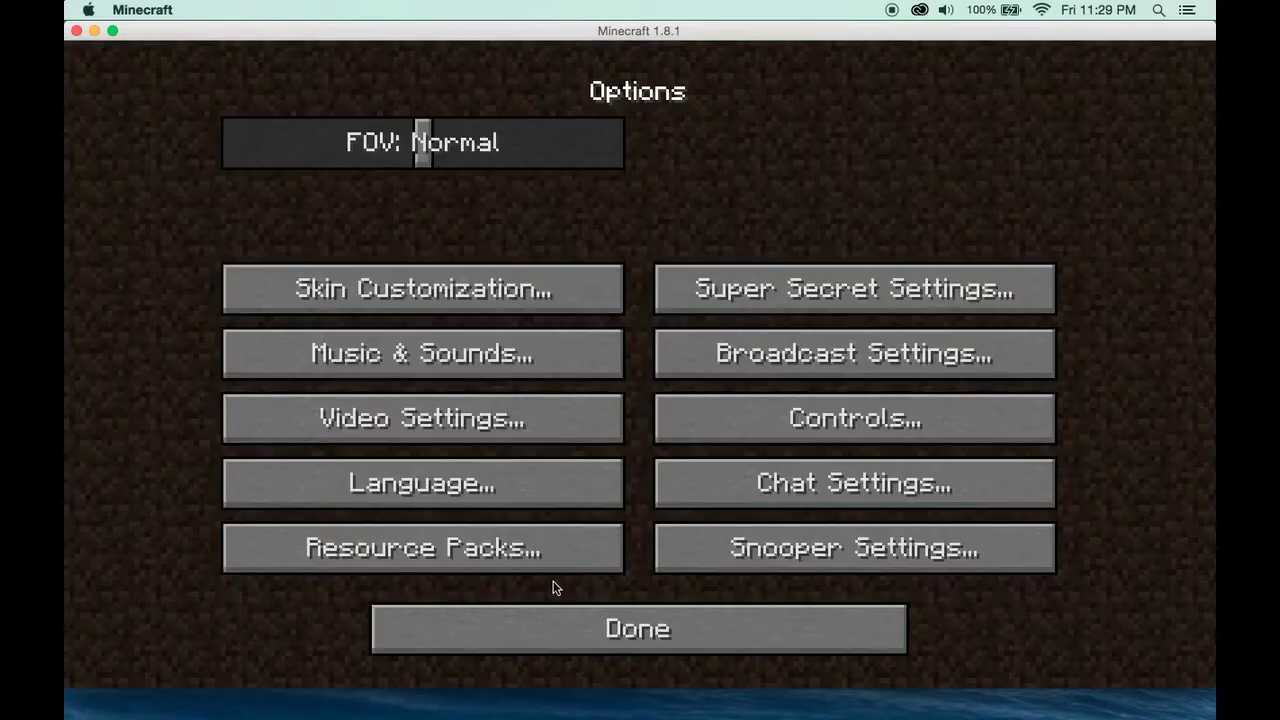
click(481, 430)
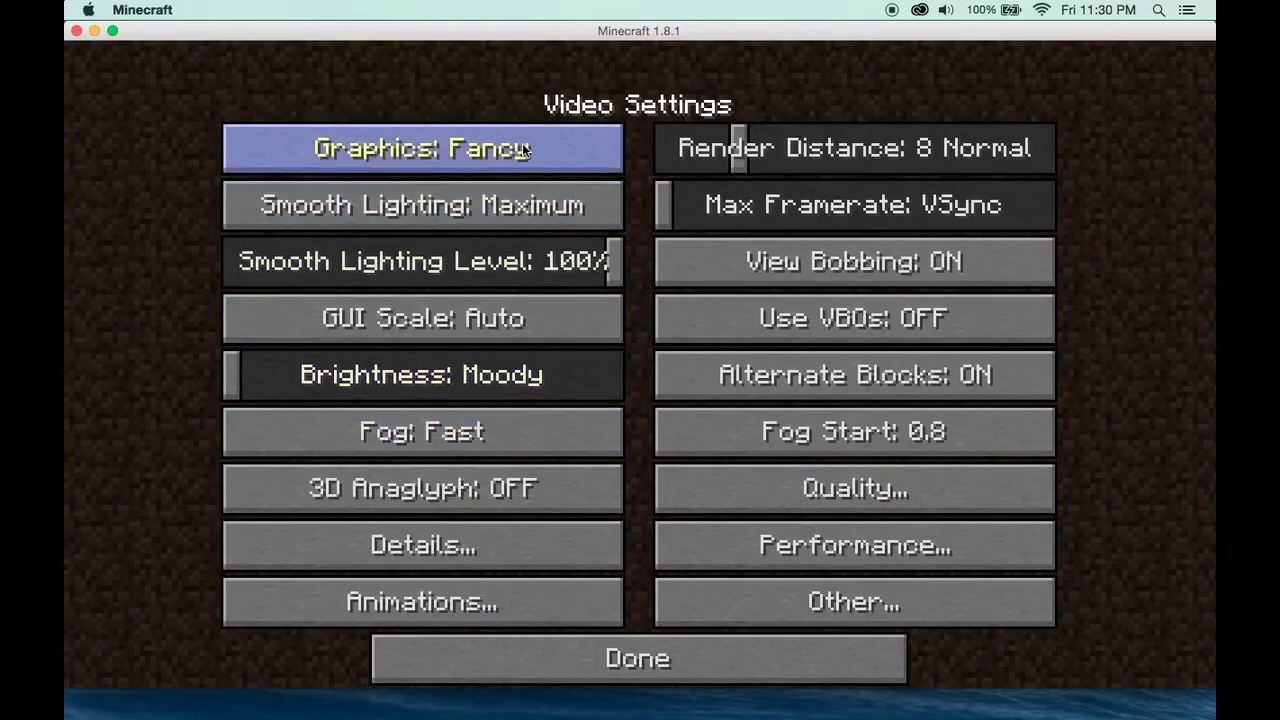
click(522, 148)
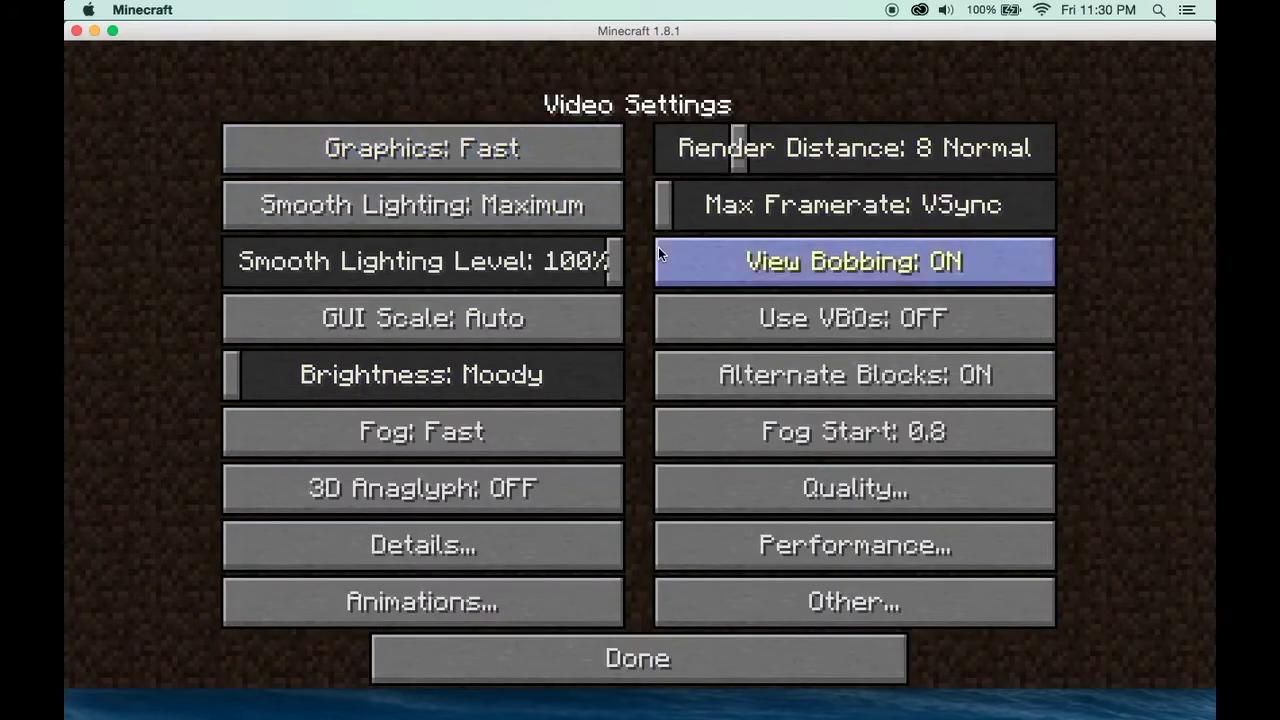
drag(785, 209, 1090, 200)
click(605, 218)
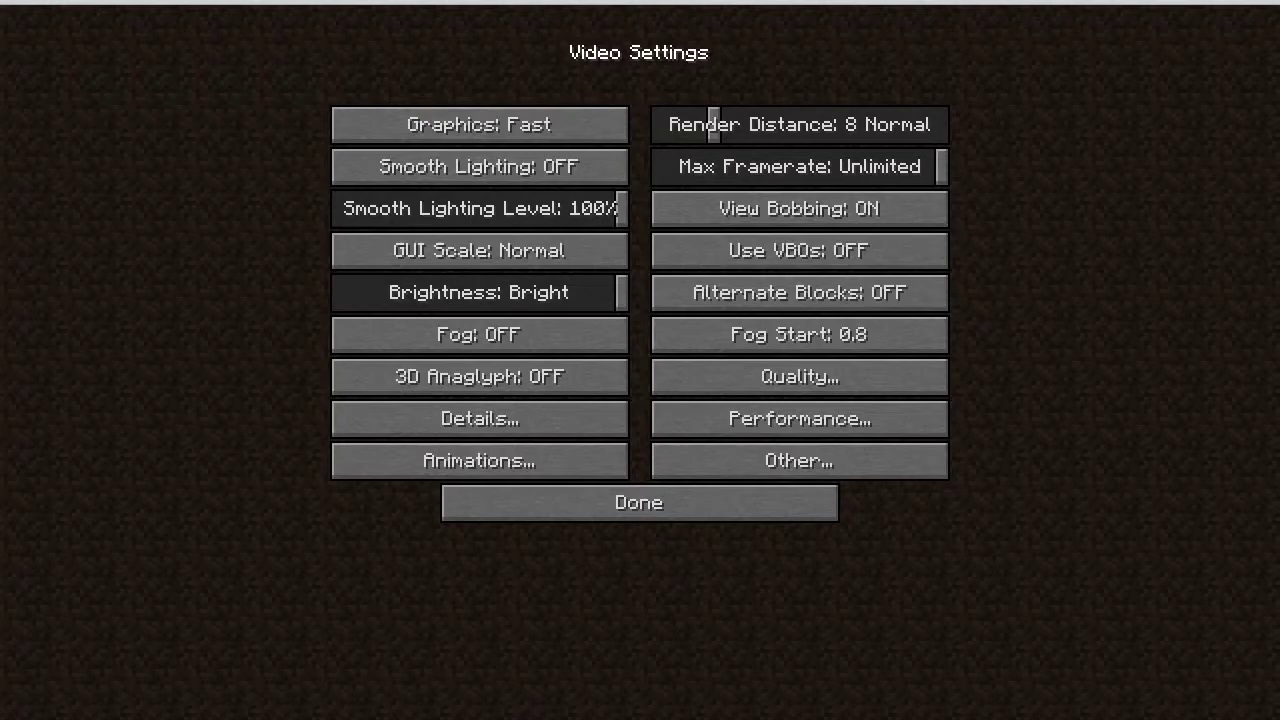
click(799, 376)
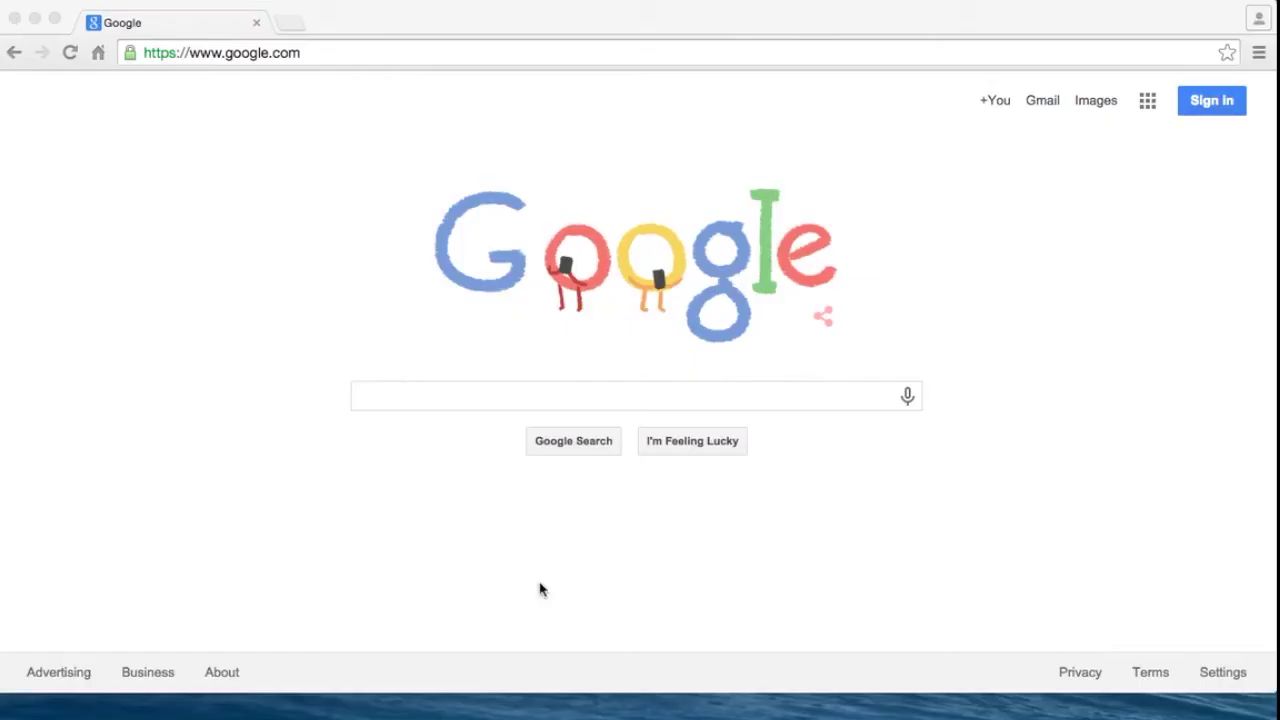
click(440, 390)
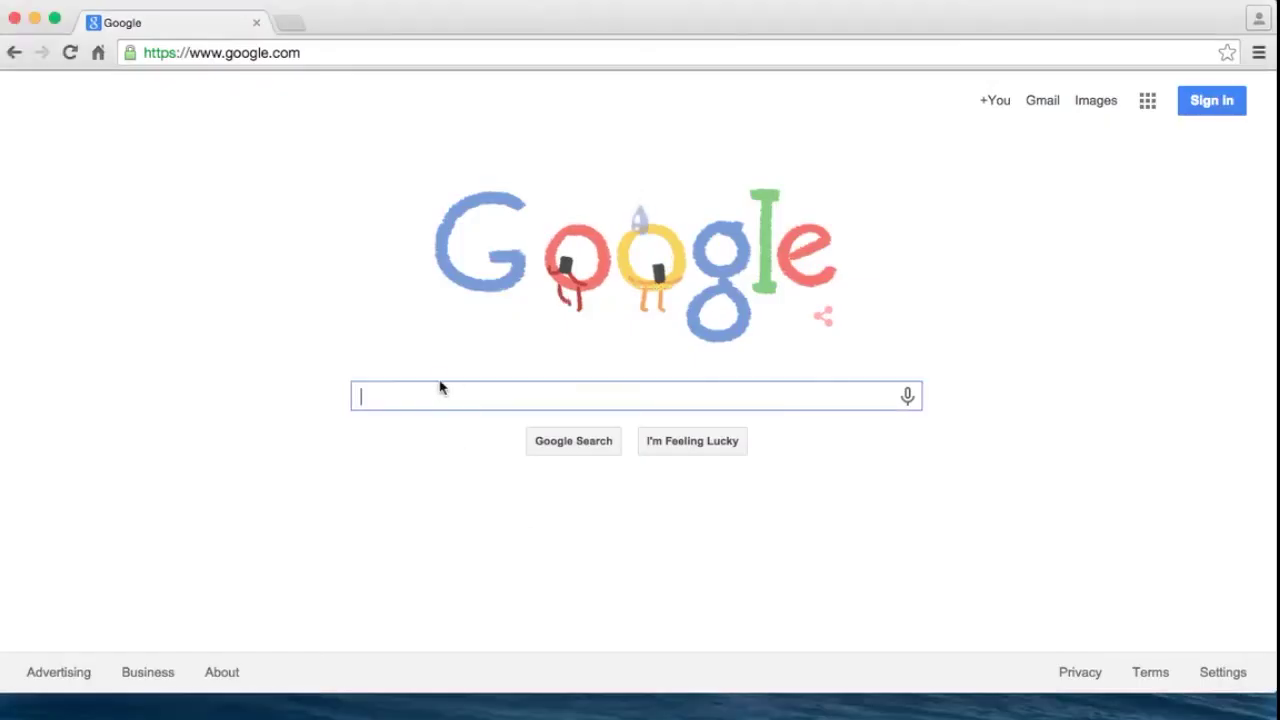
Search Google for obs and download obs-0.8.2-installer.dmg for OSX 10.8+ from obsproject.com
text(obs)
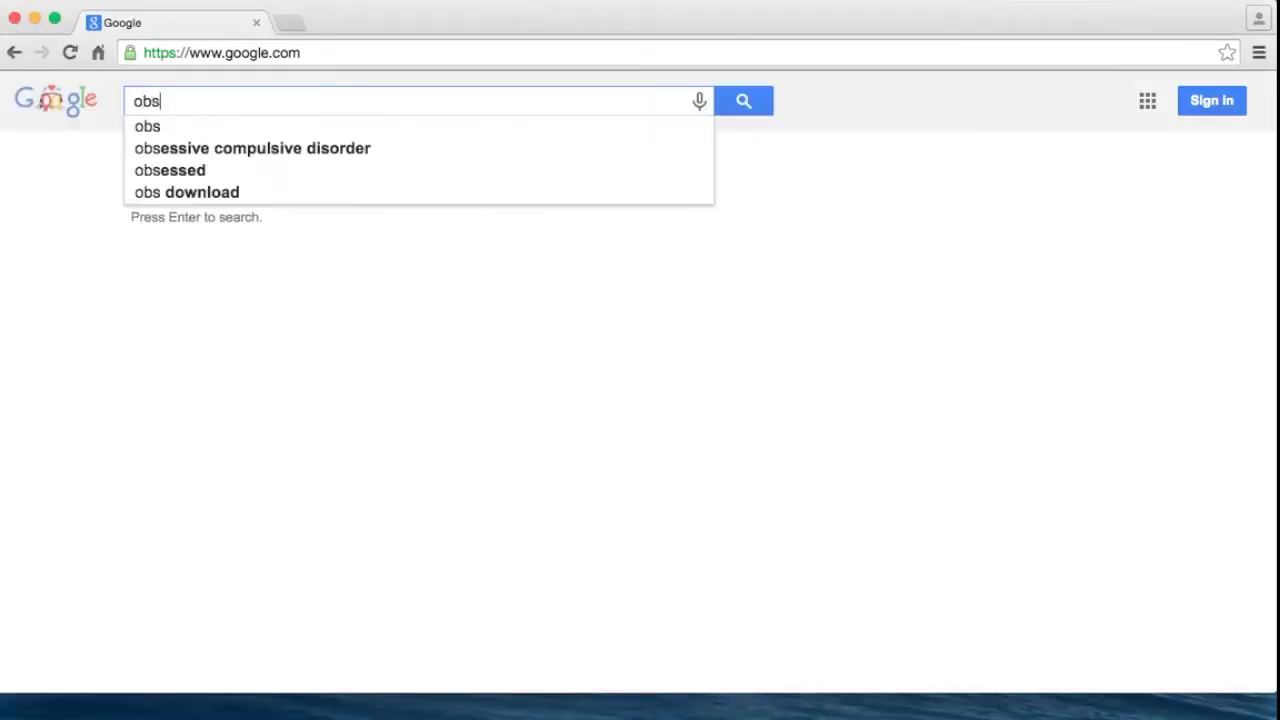
key(Return)
click(286, 258)
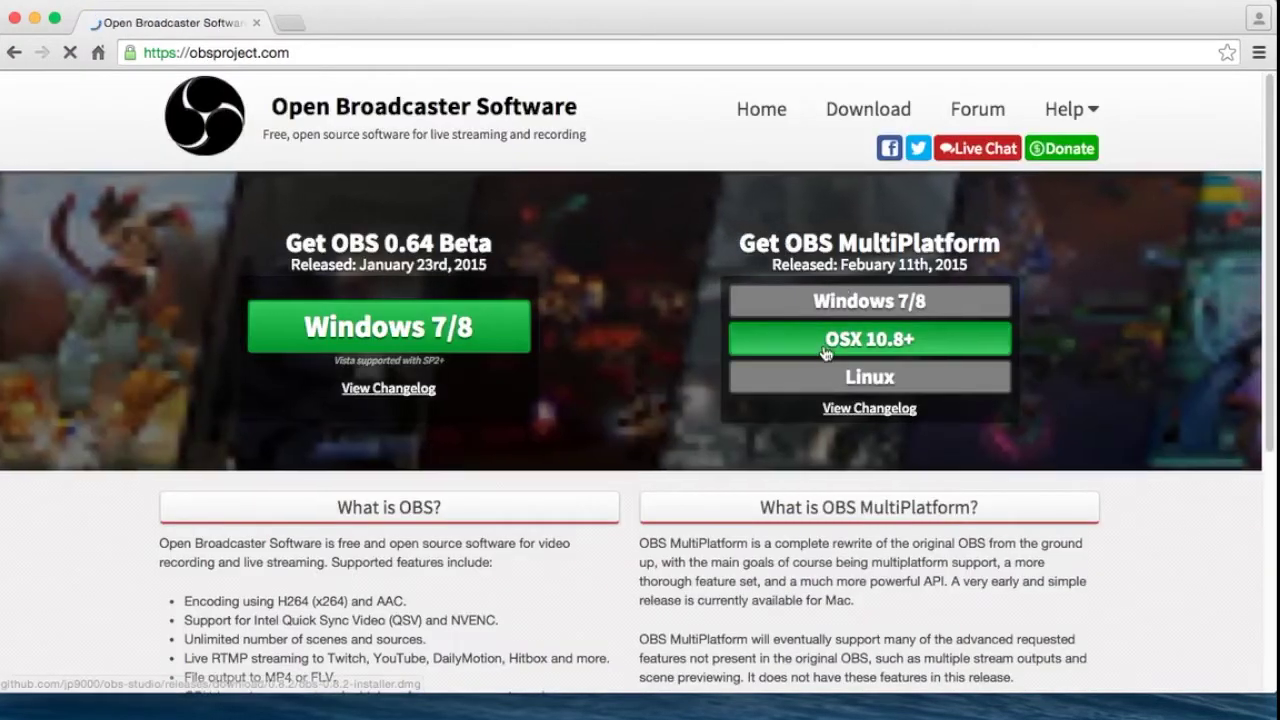
click(824, 340)
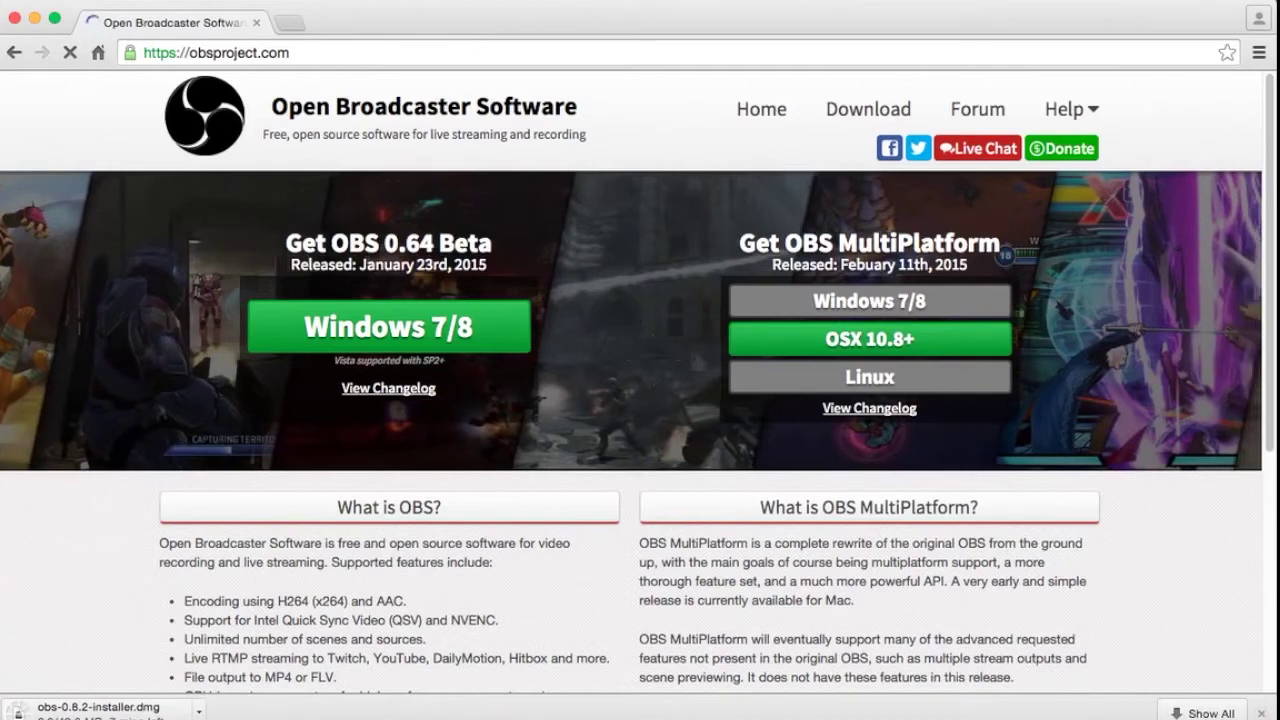
click(201, 711)
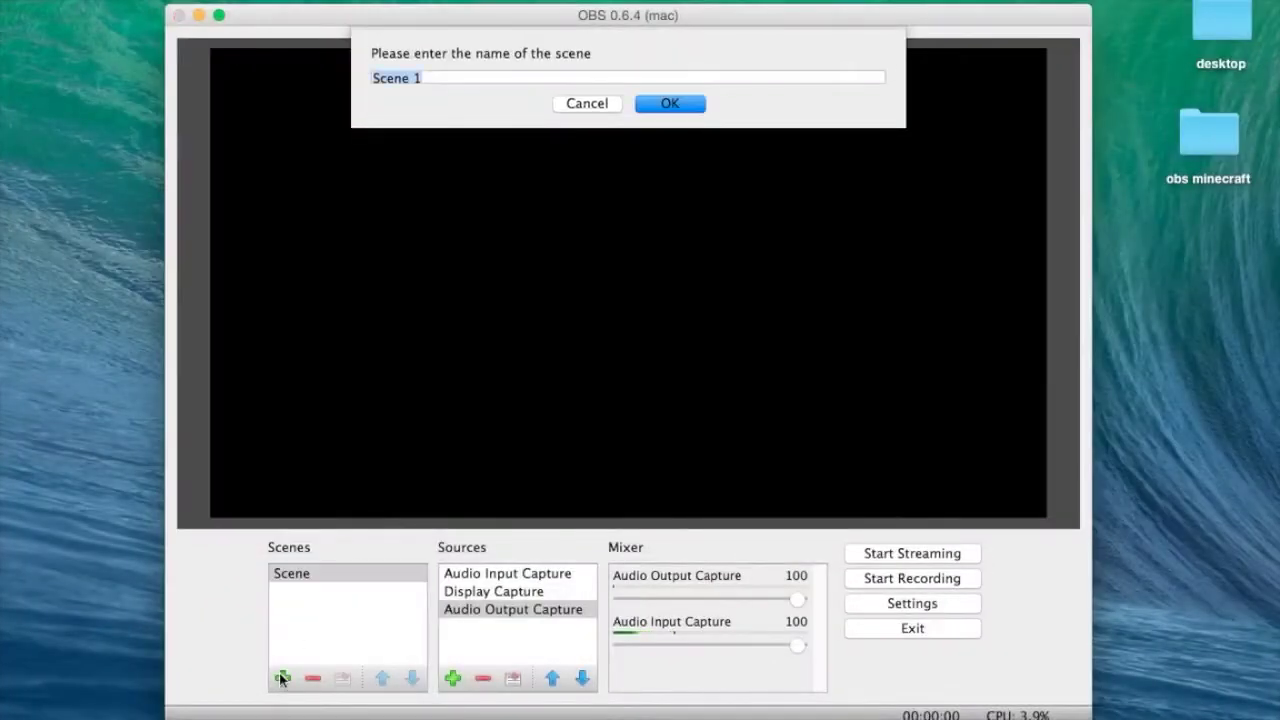
Name the new scene minecraft and add an Audio Input Capture 1 source
text(minecraft)
click(685, 103)
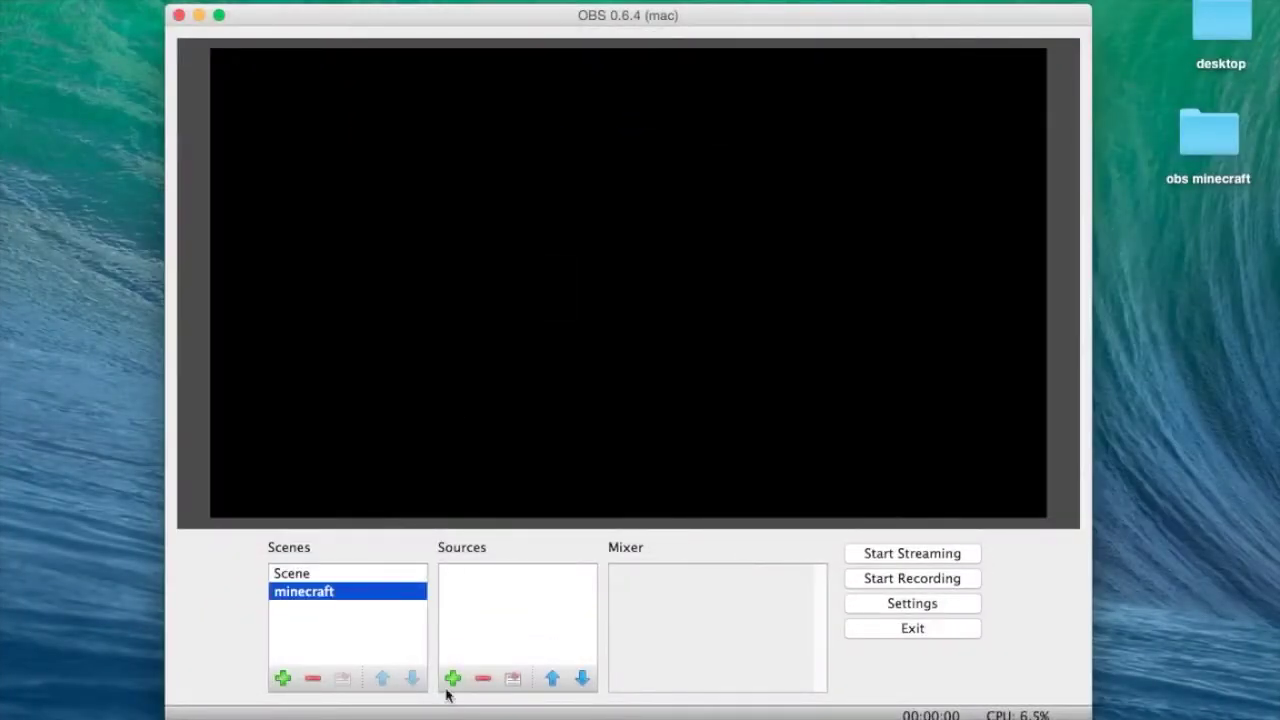
click(452, 679)
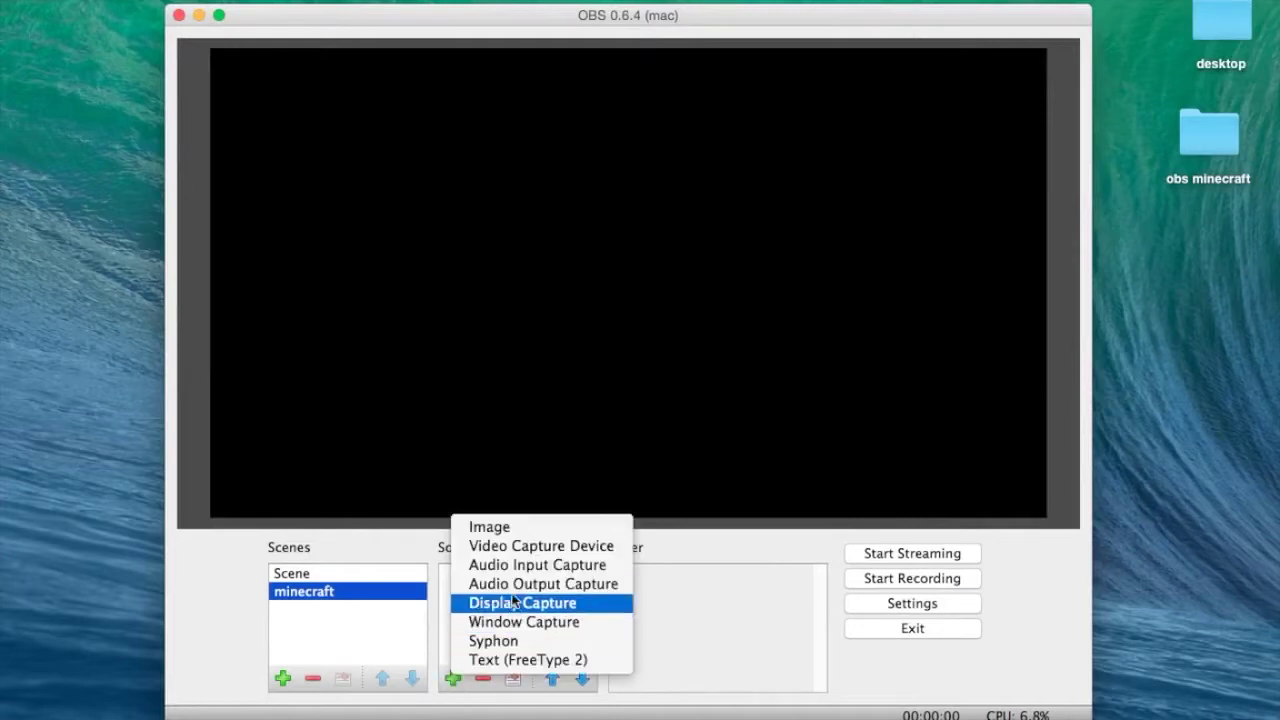
click(510, 565)
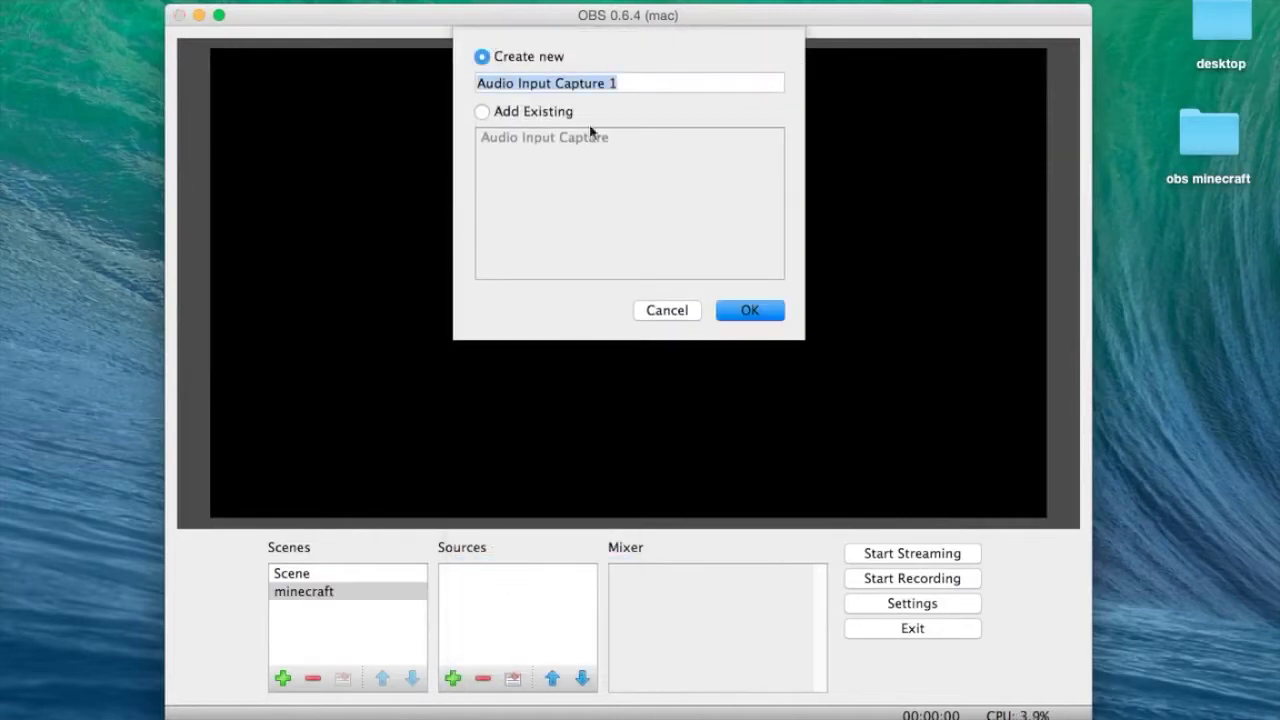
click(750, 312)
Set the audio source's device to Built-in Microphone and close its properties
click(466, 511)
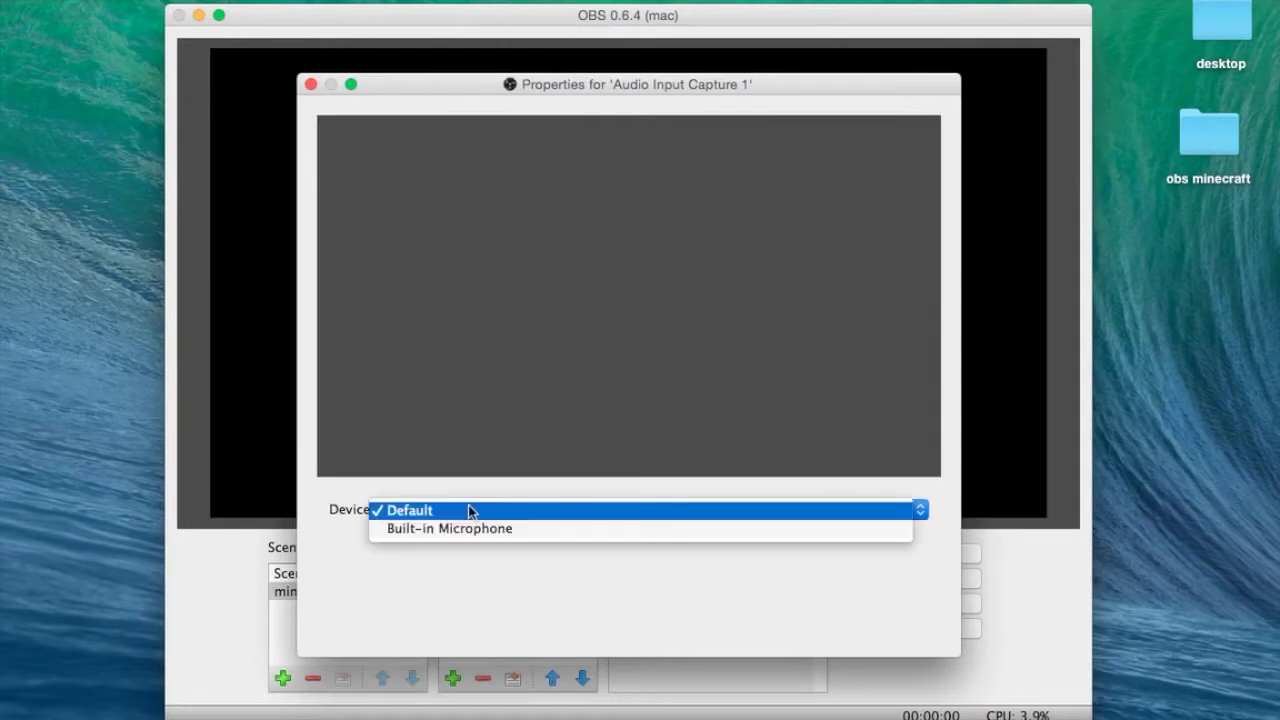
click(464, 530)
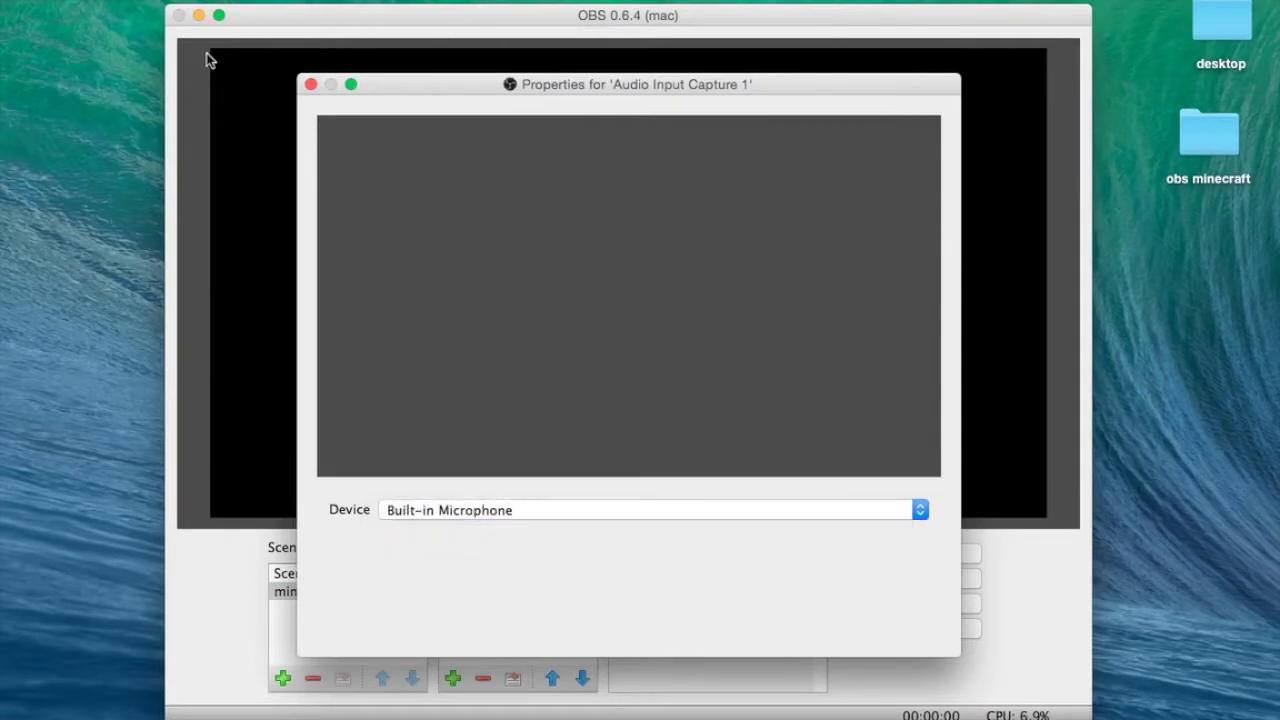
click(310, 84)
click(453, 679)
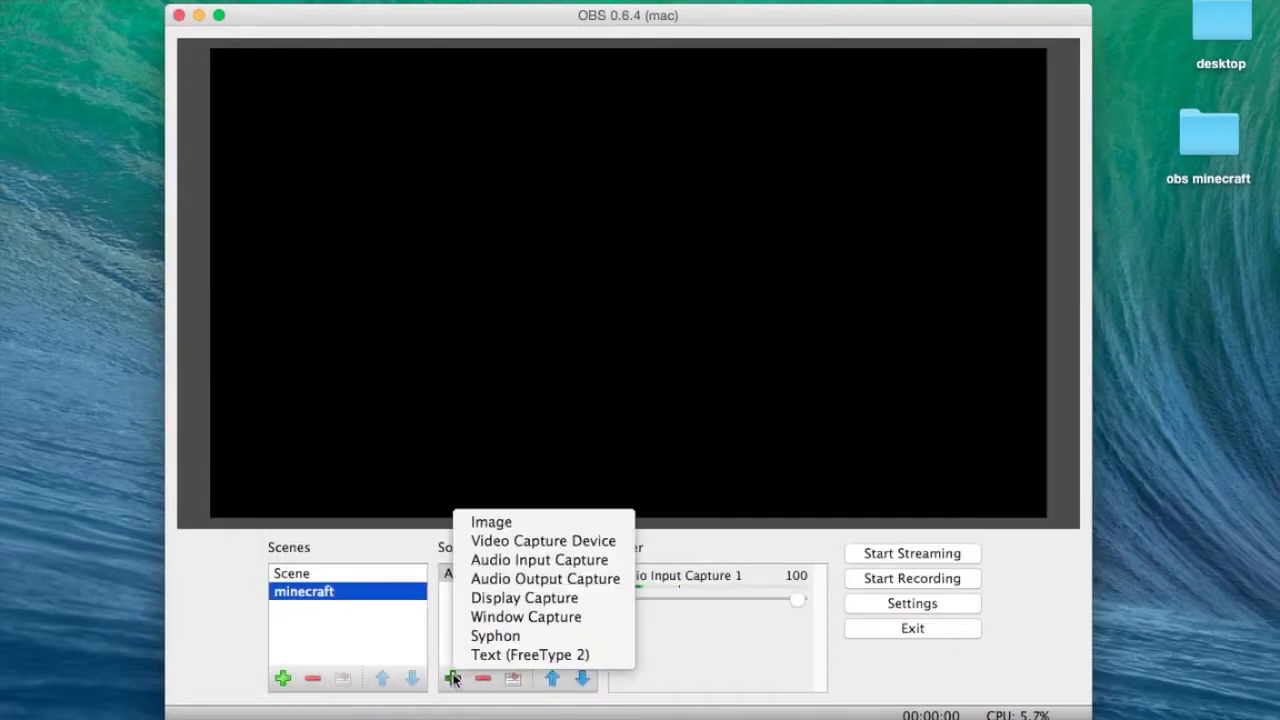
Add Display Capture 1 cropped To Window and Manual on the Minecraft 1.8.1 window
click(510, 598)
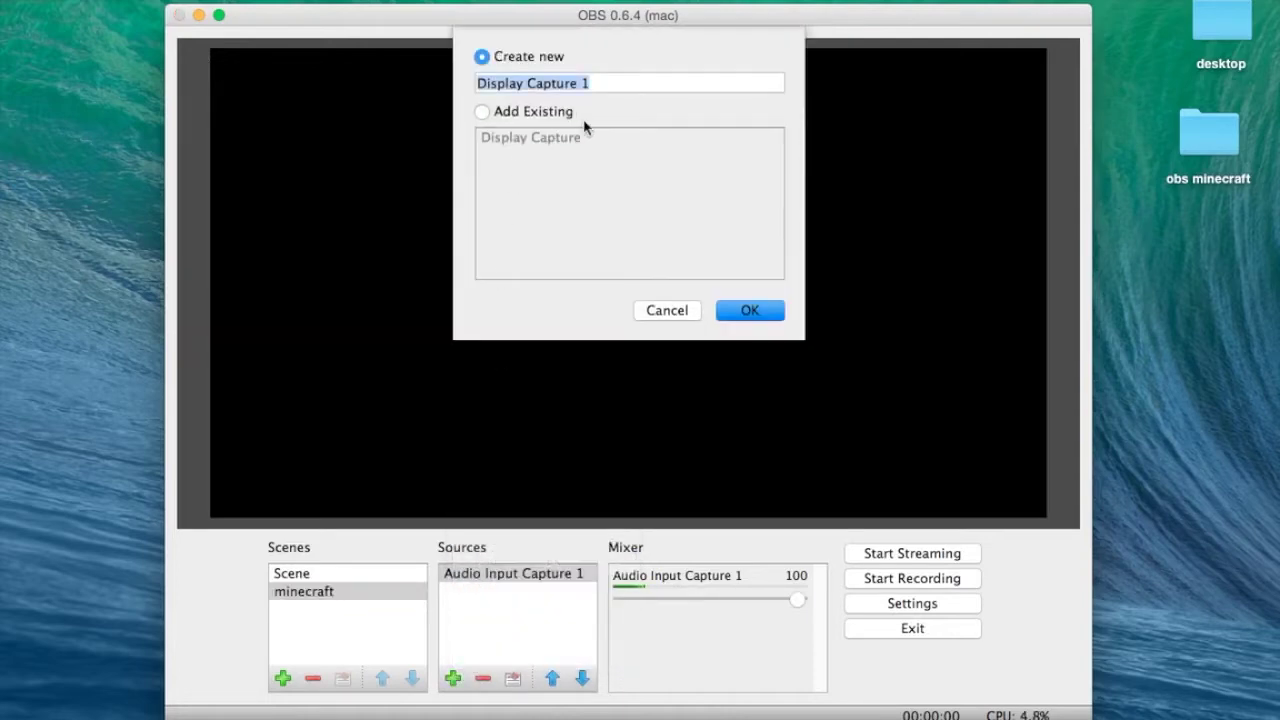
click(752, 311)
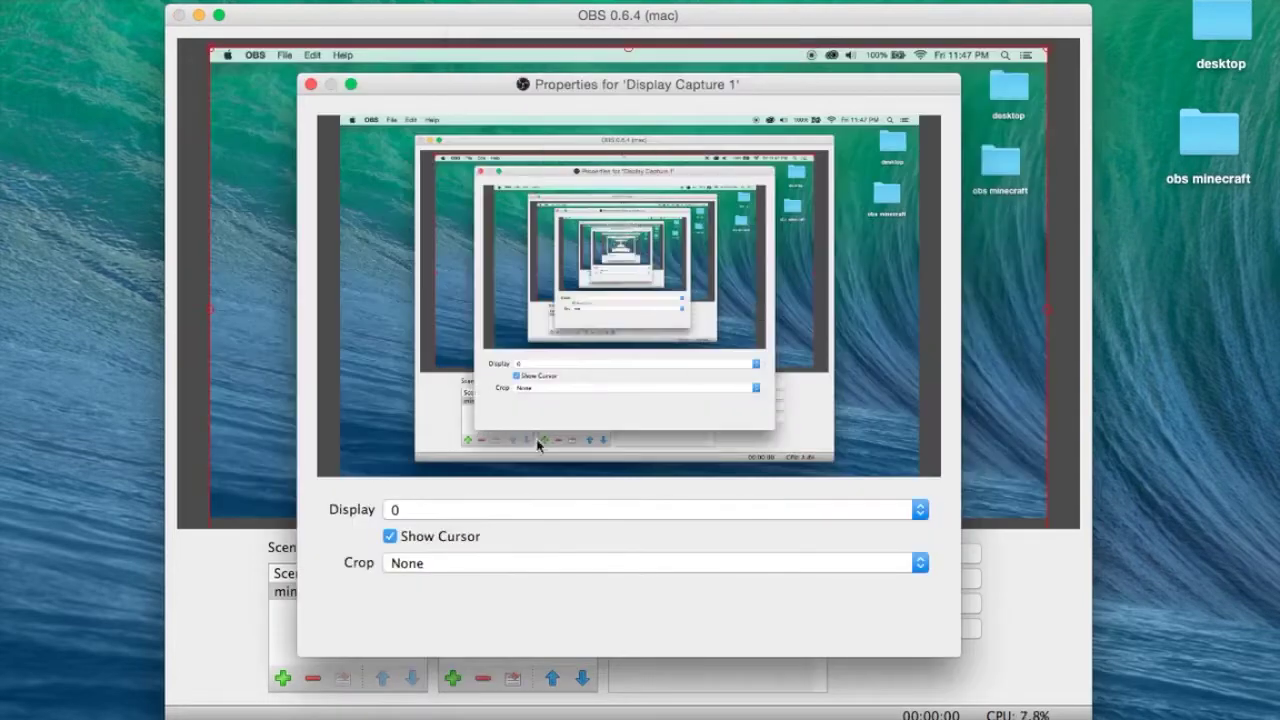
click(433, 516)
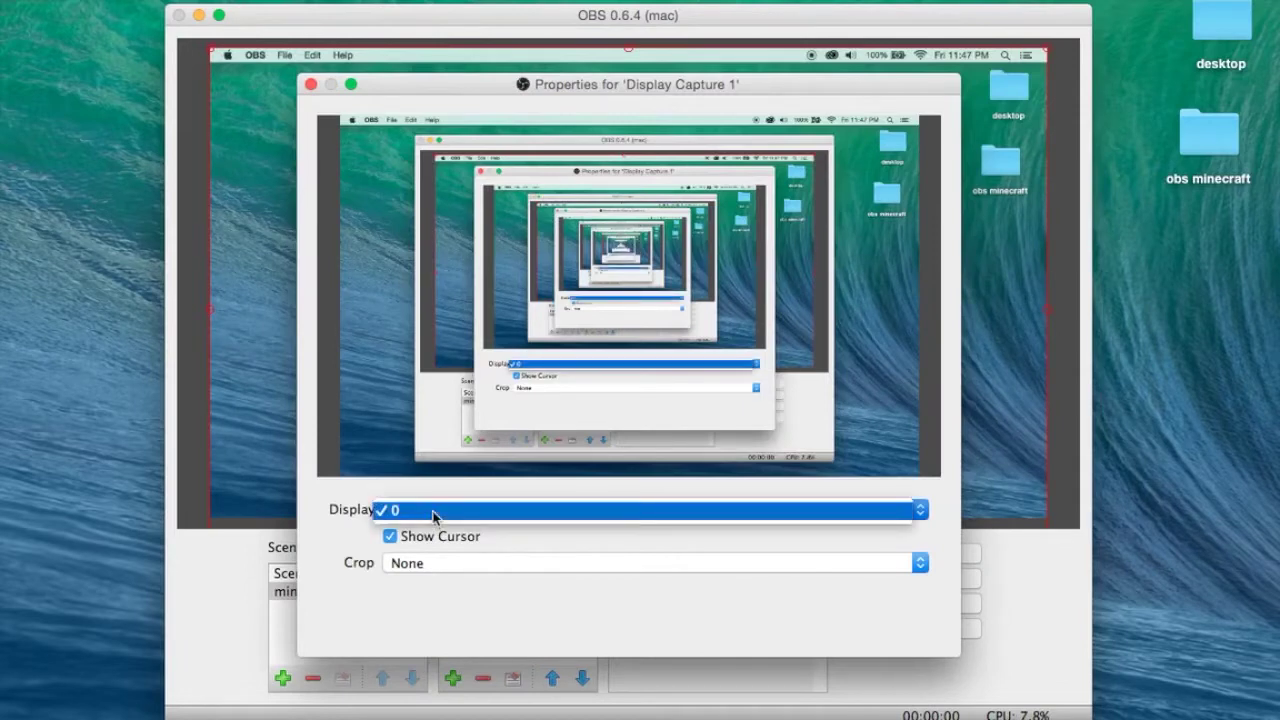
click(433, 514)
click(418, 565)
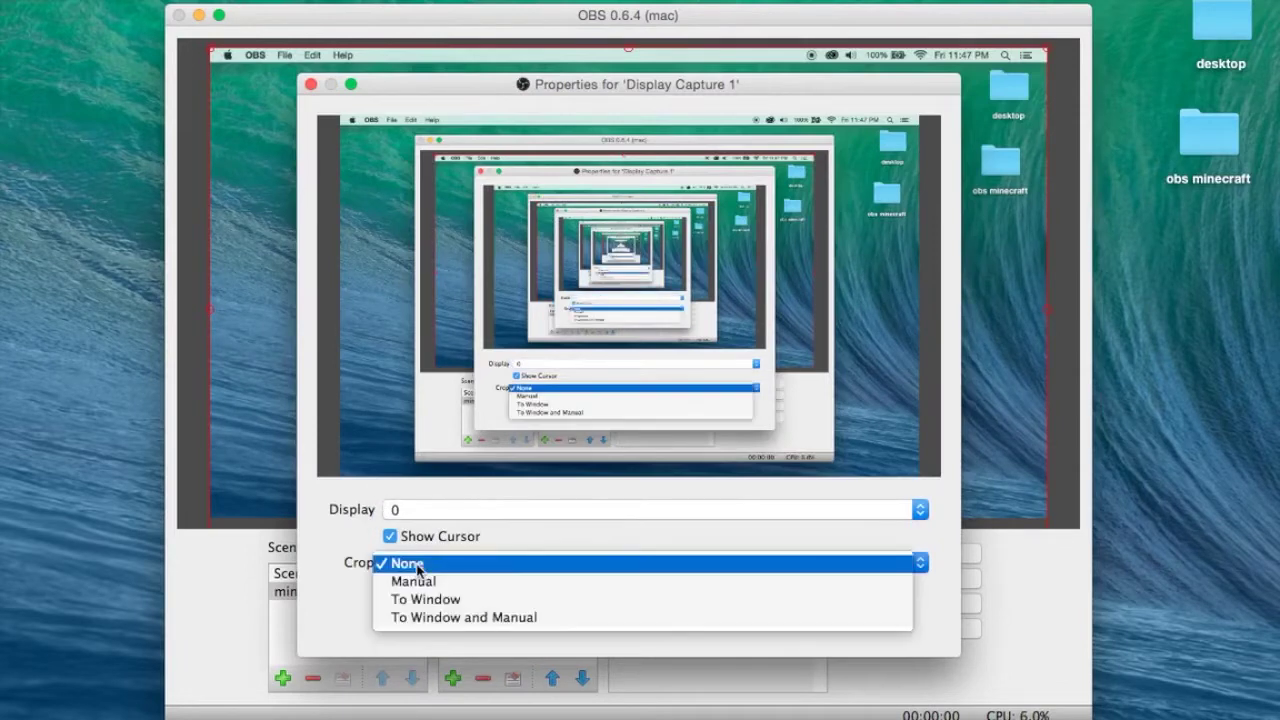
click(435, 617)
click(442, 450)
click(480, 446)
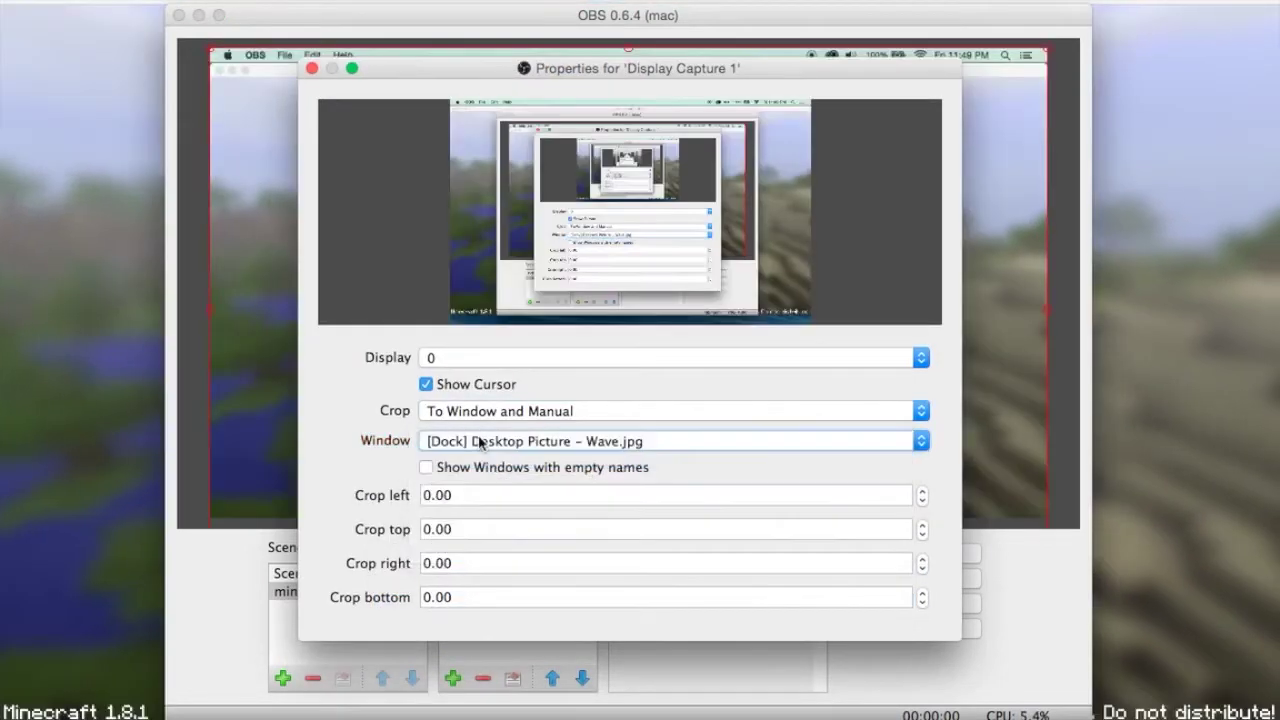
click(480, 444)
click(477, 458)
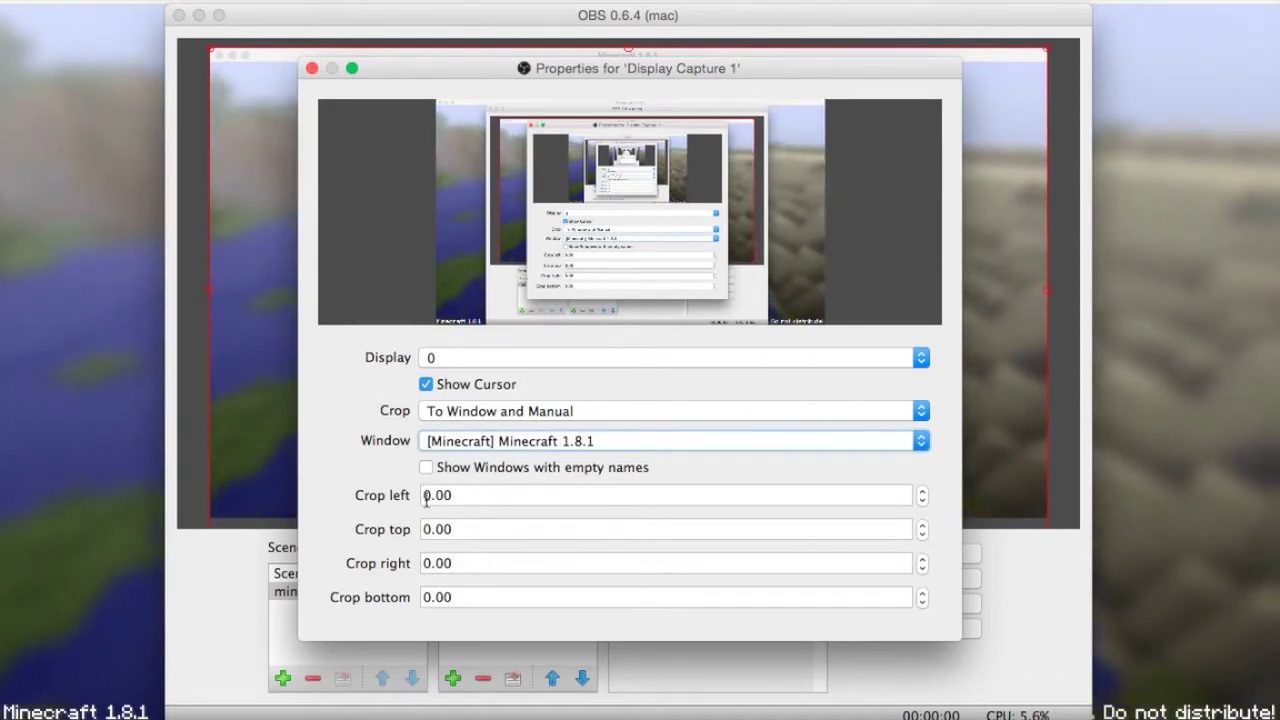
Set the capture's Crop top to 22 and close its properties
click(428, 528)
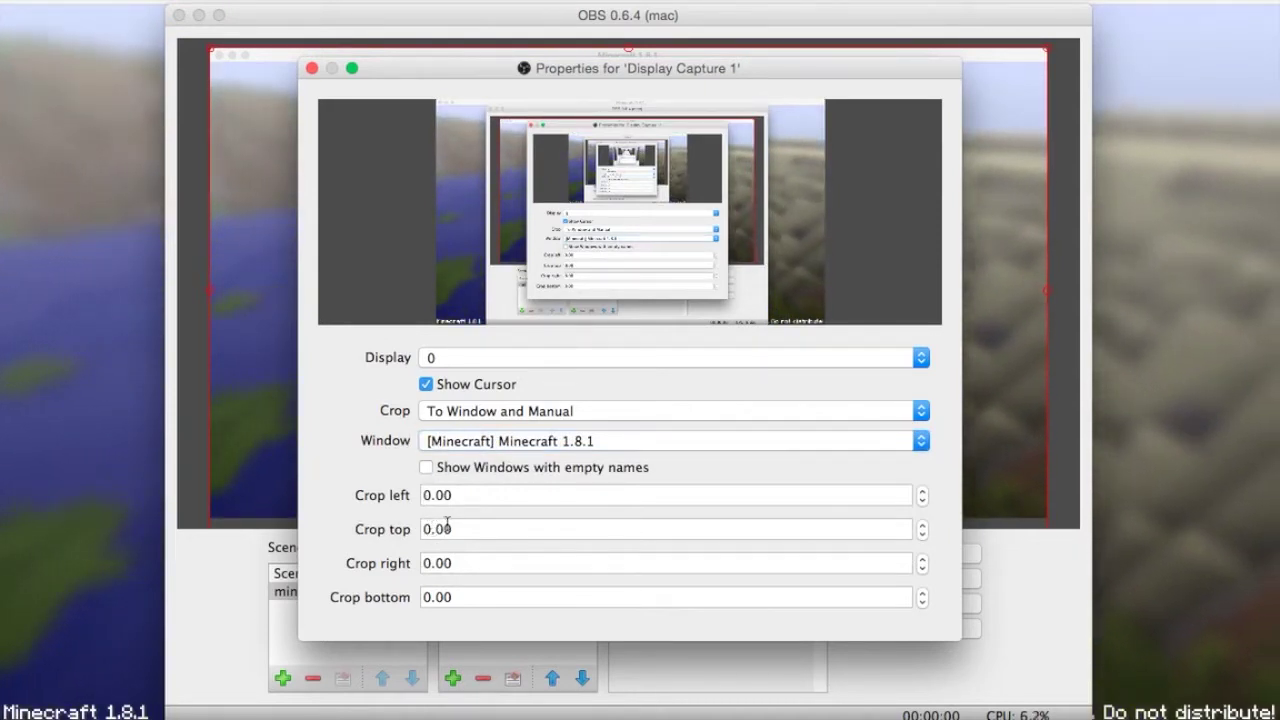
text(2)
key(Delete)
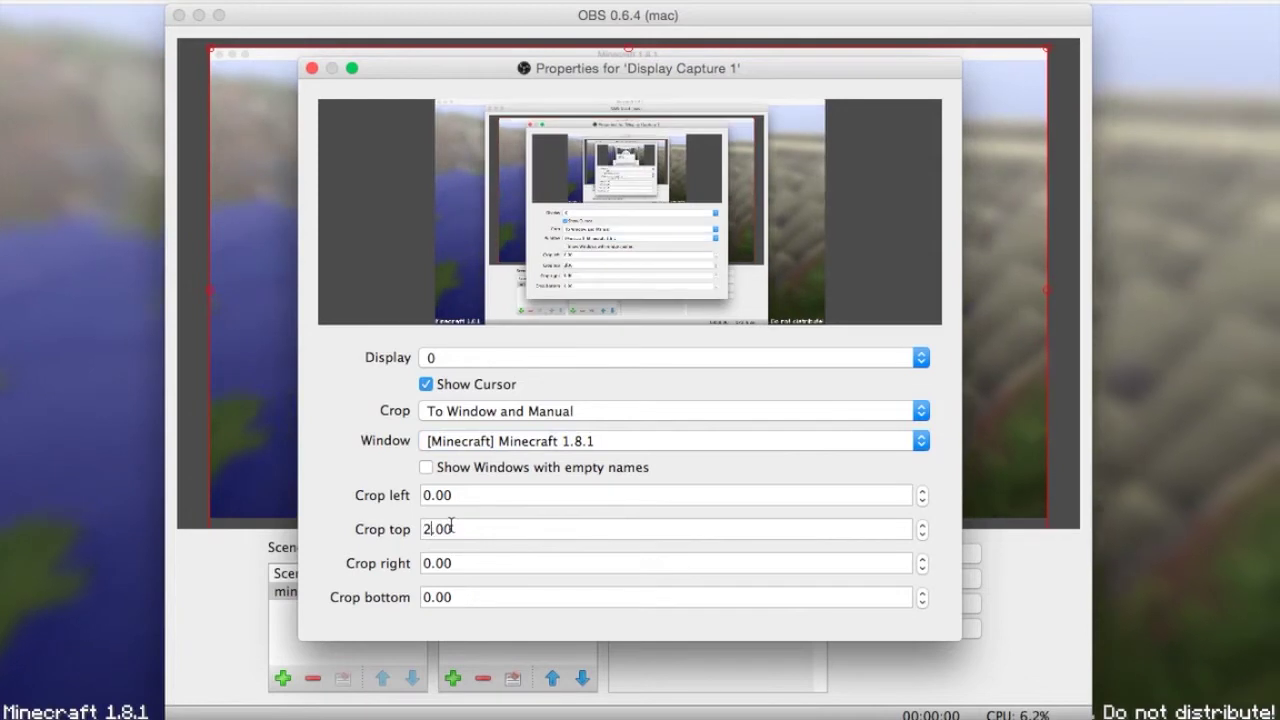
text(2)
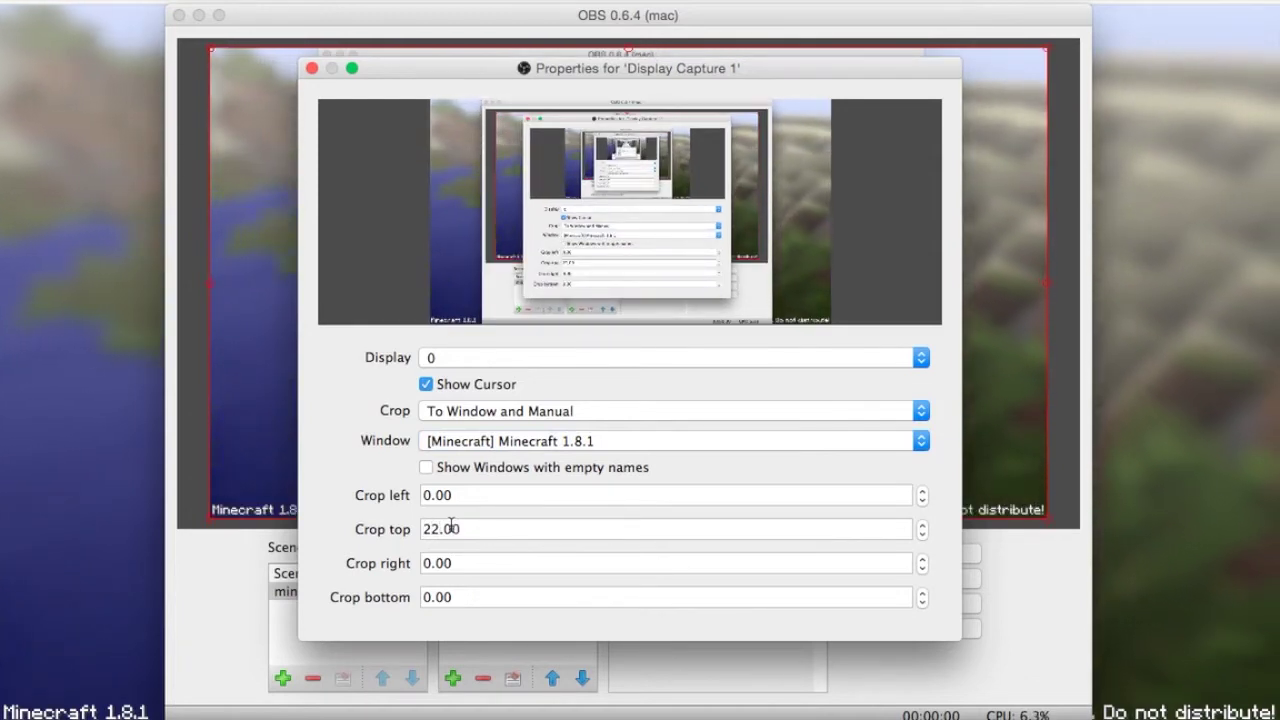
click(311, 69)
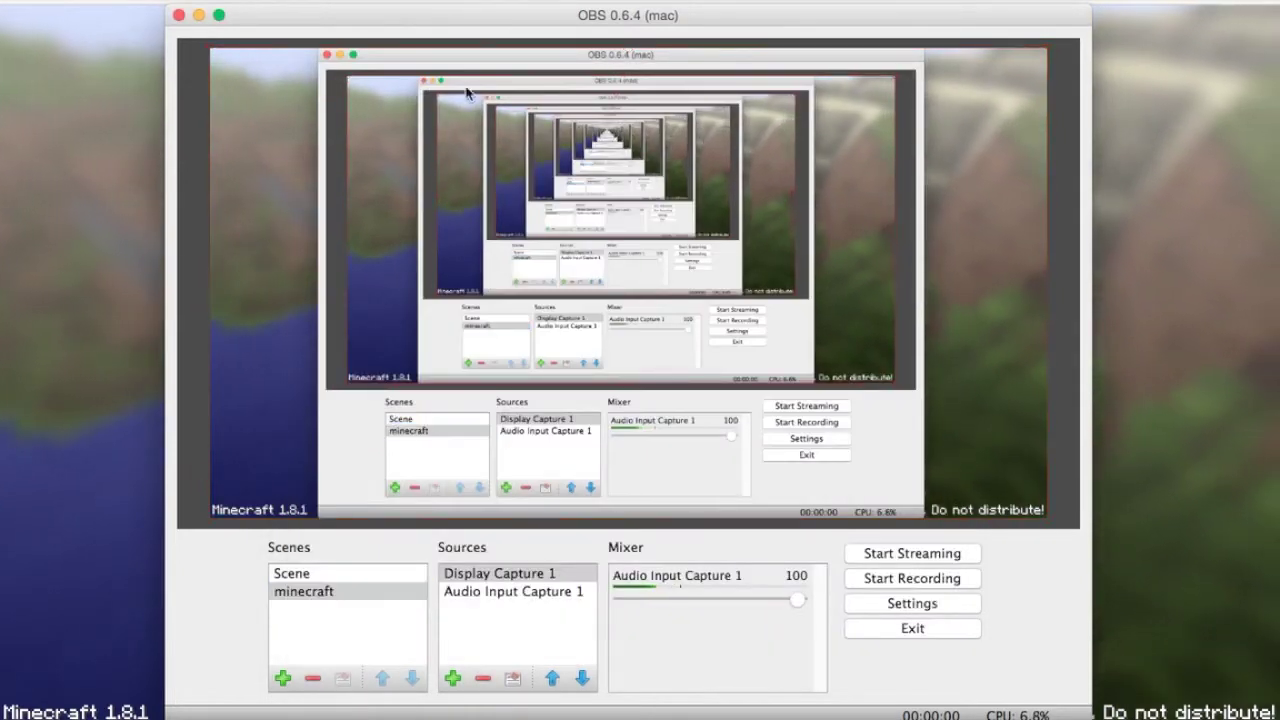
Nudge the OBS window and bring it back to the front
mouse_move(514, 22)
mouse_down()
mouse_move(534, 123)
mouse_move(523, 23)
mouse_up()
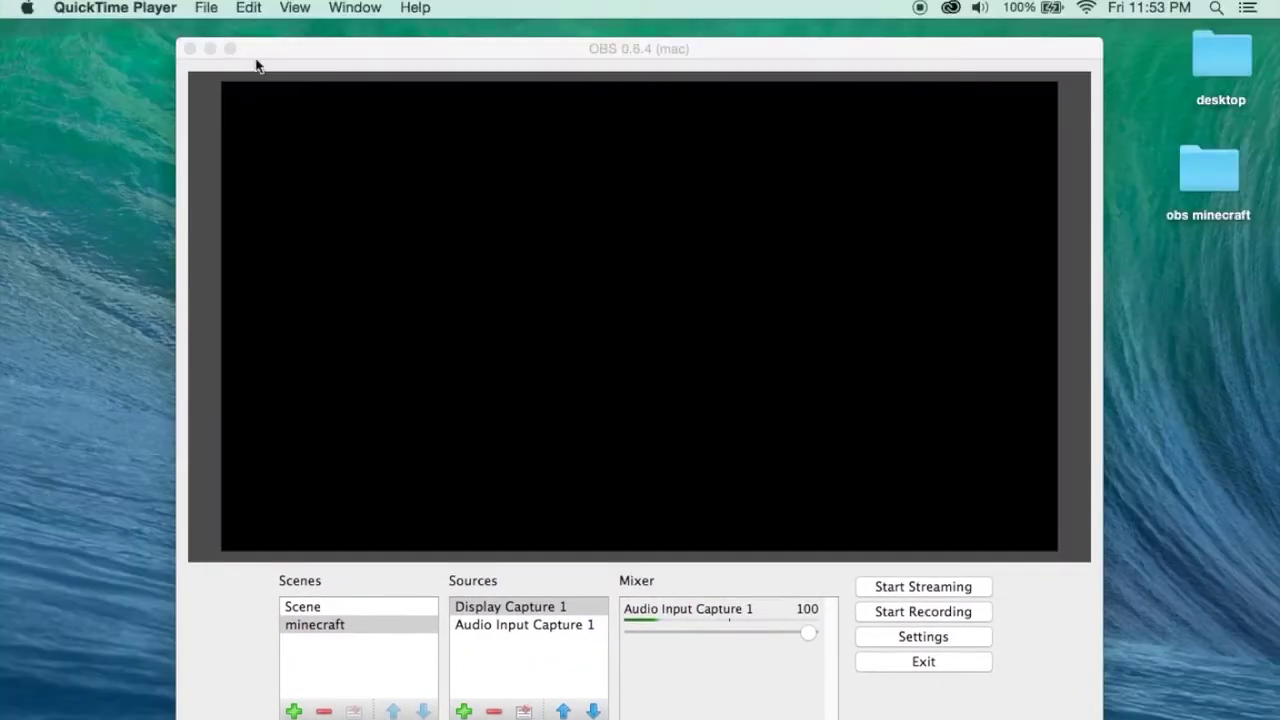
click(258, 62)
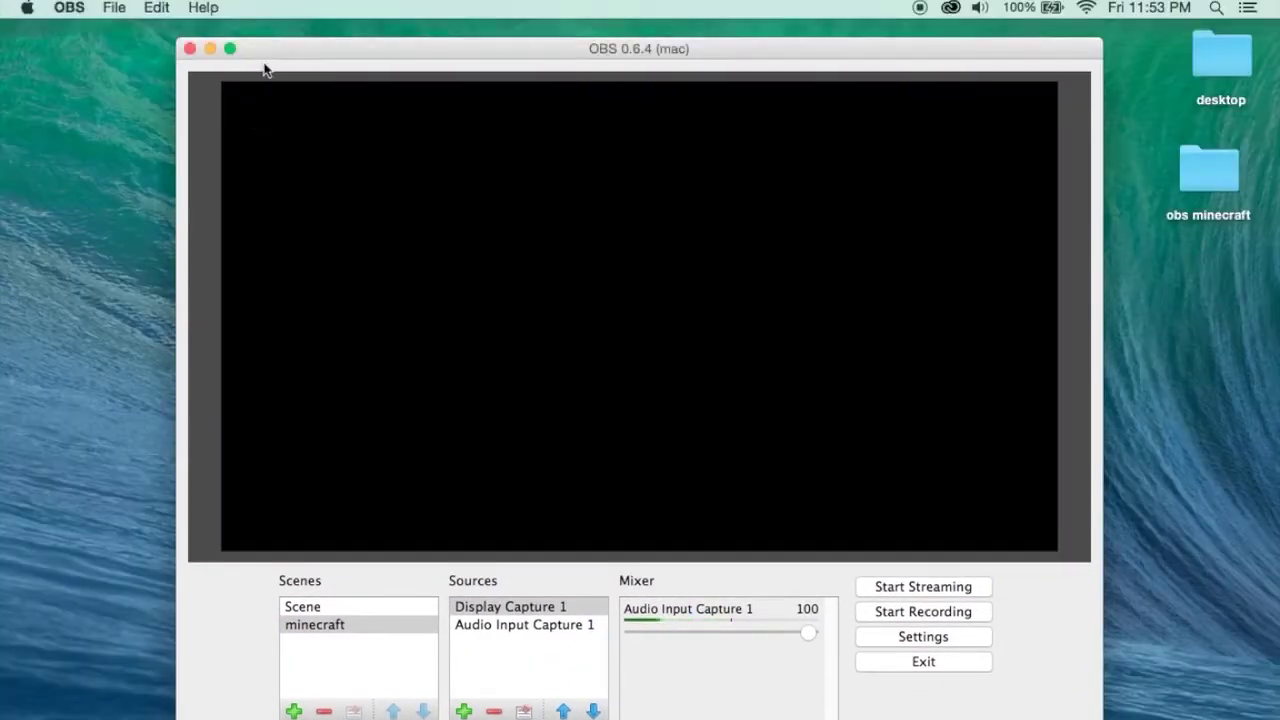
click(70, 7)
In OBS Settings > Output, check the FLV recording path and keep audio bitrate at 192
click(88, 31)
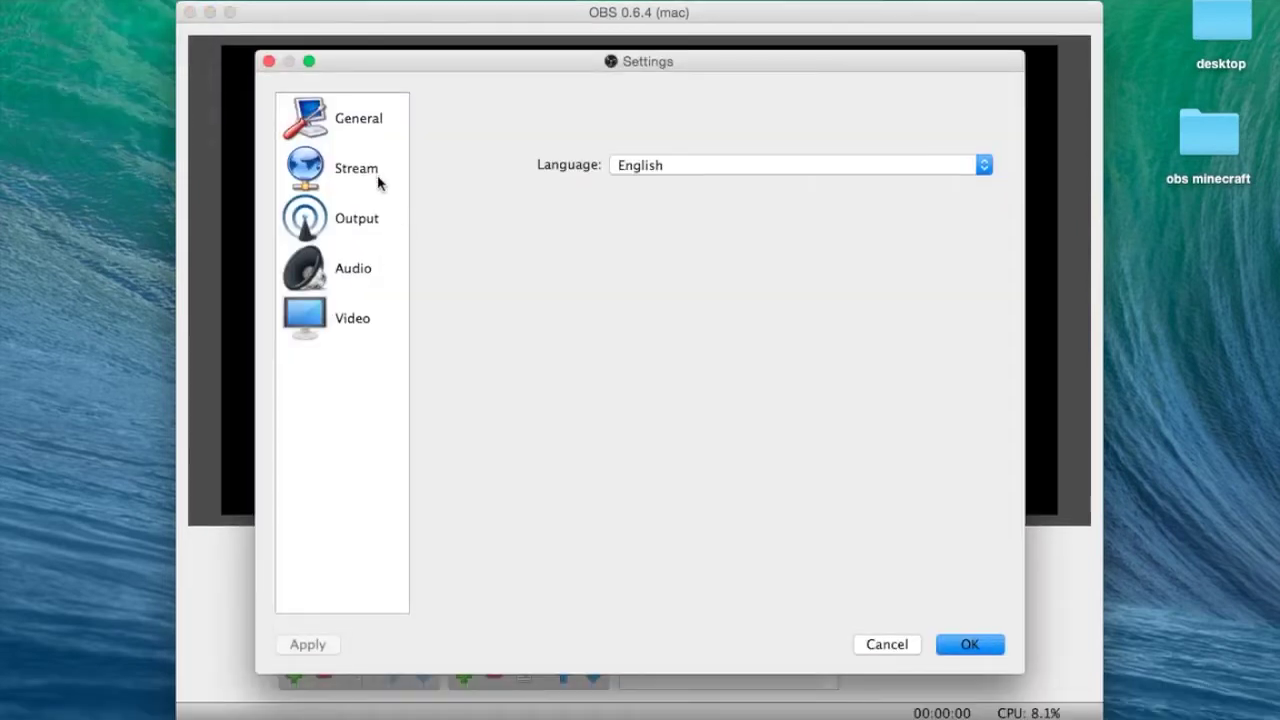
click(379, 183)
click(366, 216)
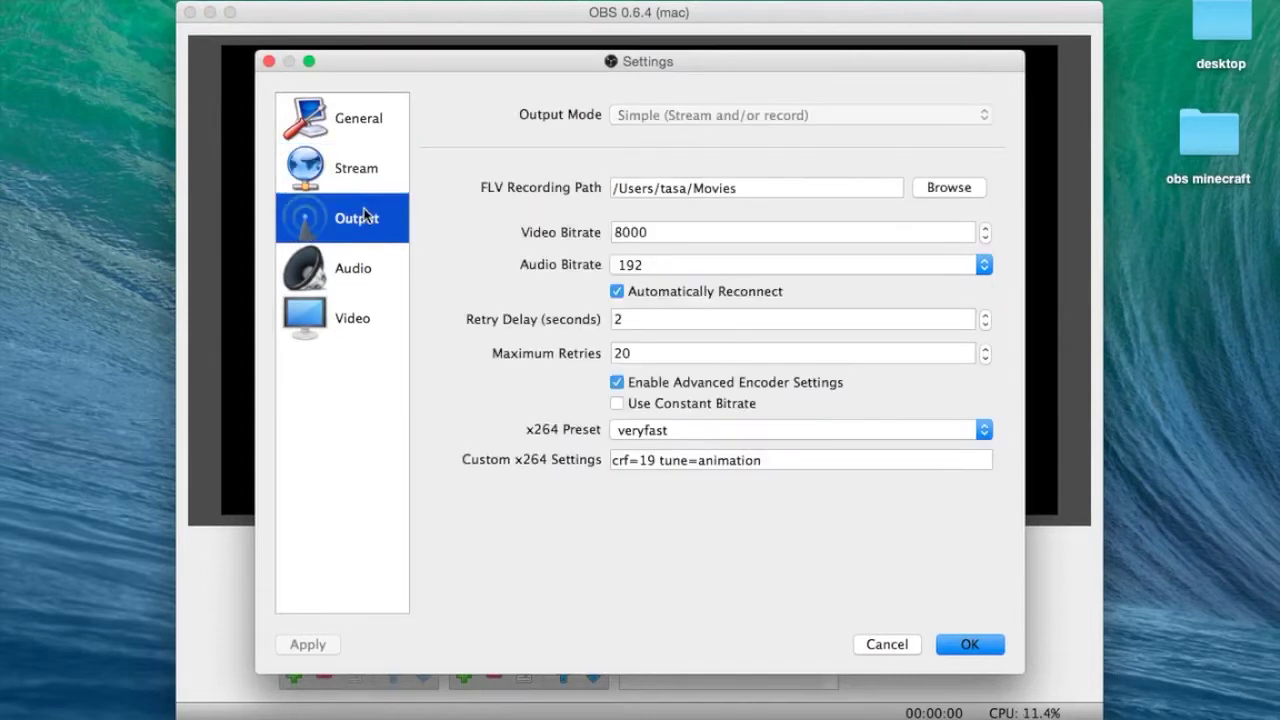
click(702, 190)
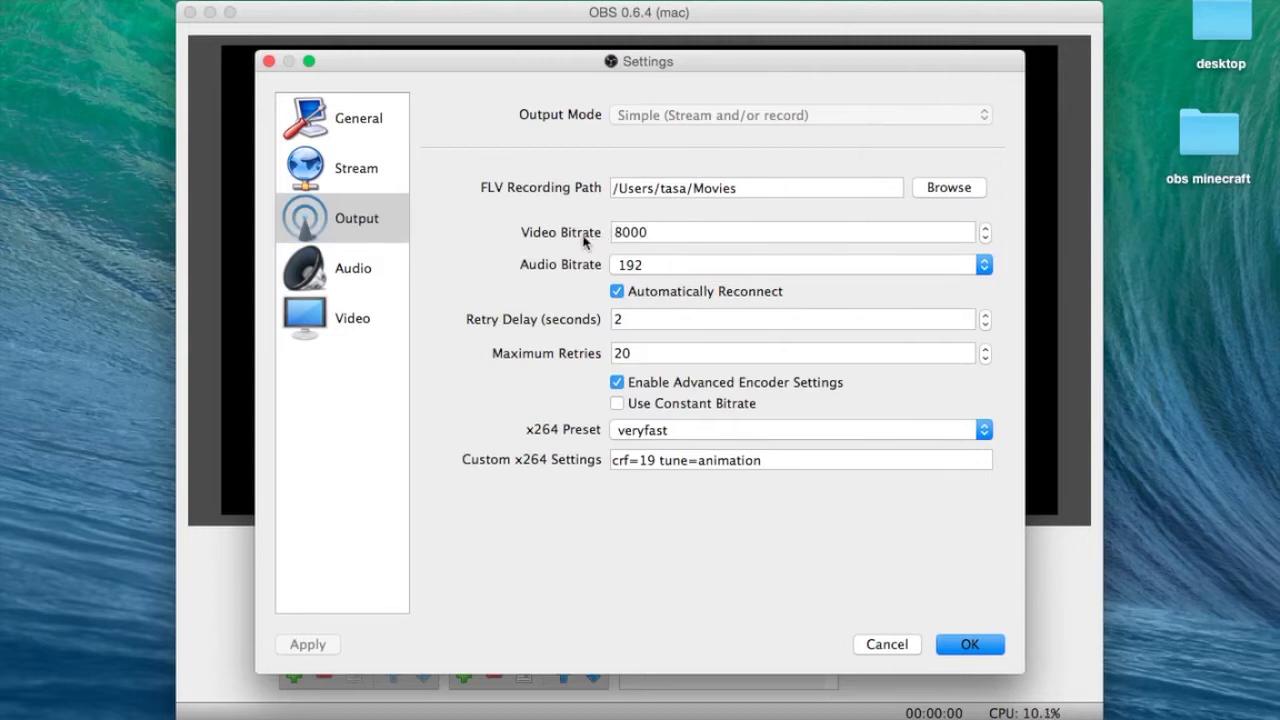
click(626, 265)
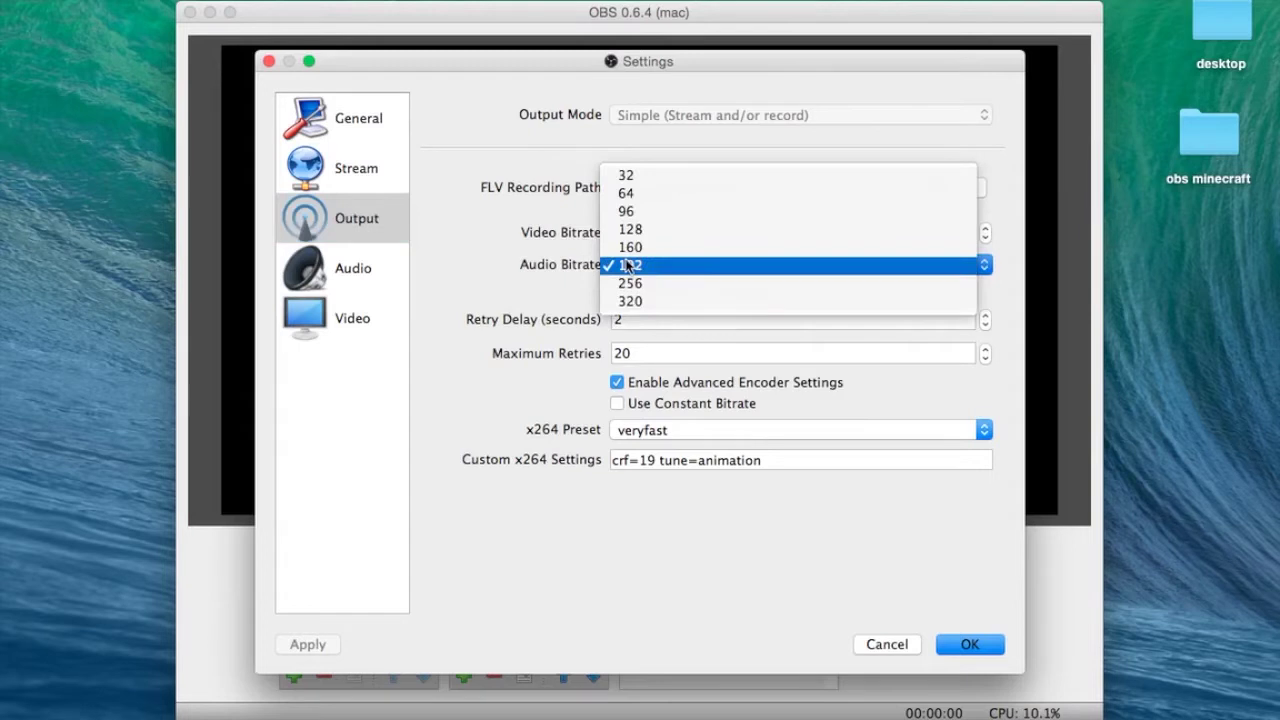
click(626, 265)
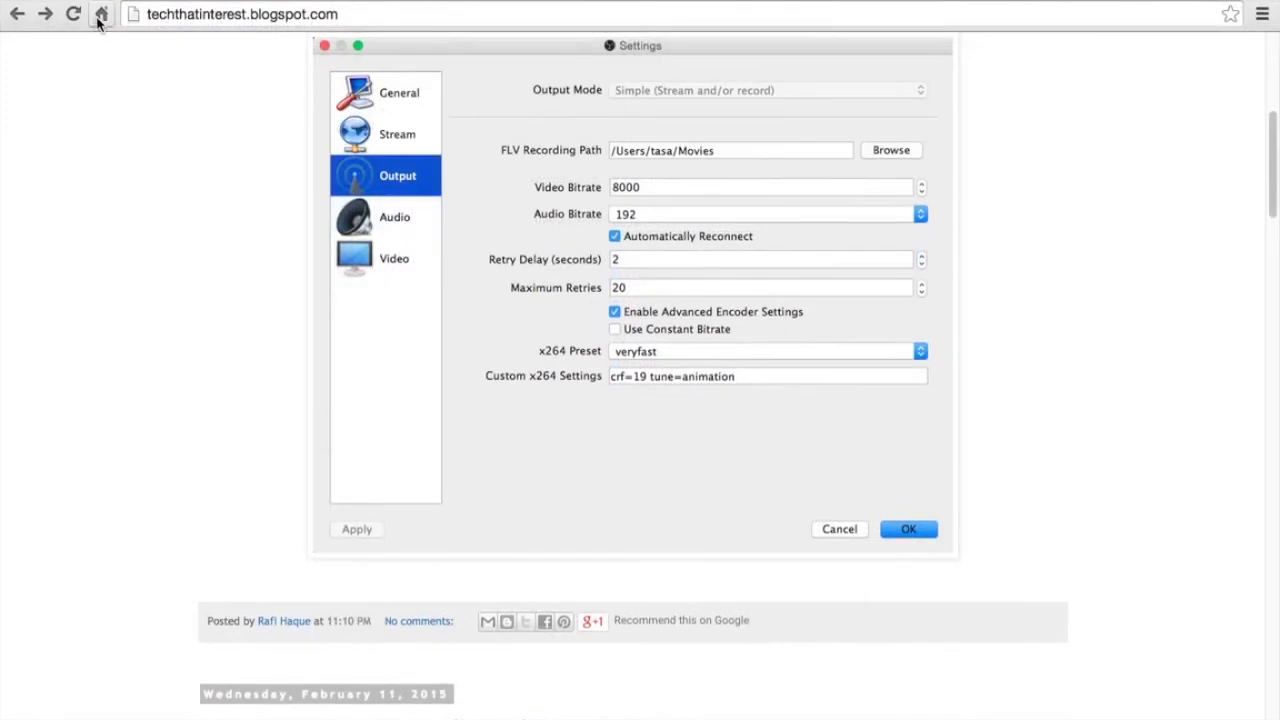
Search Google for techthatinterest and open the blog
click(101, 15)
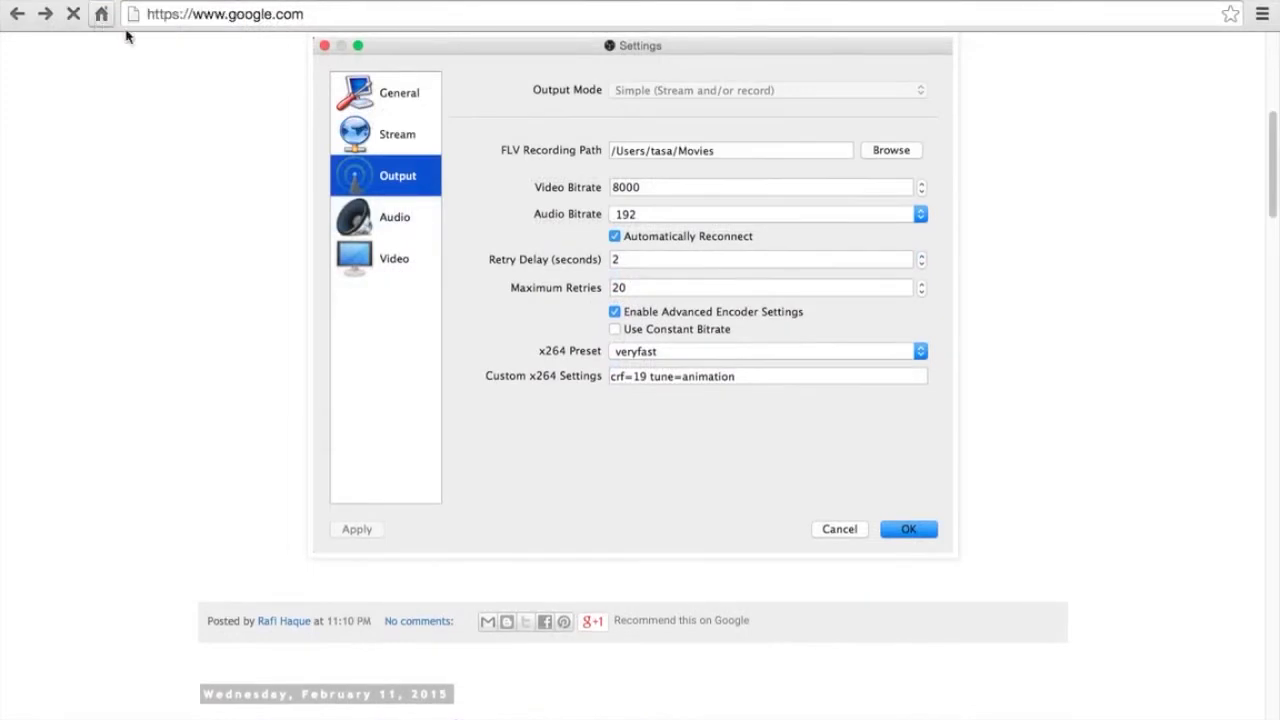
text(tec)
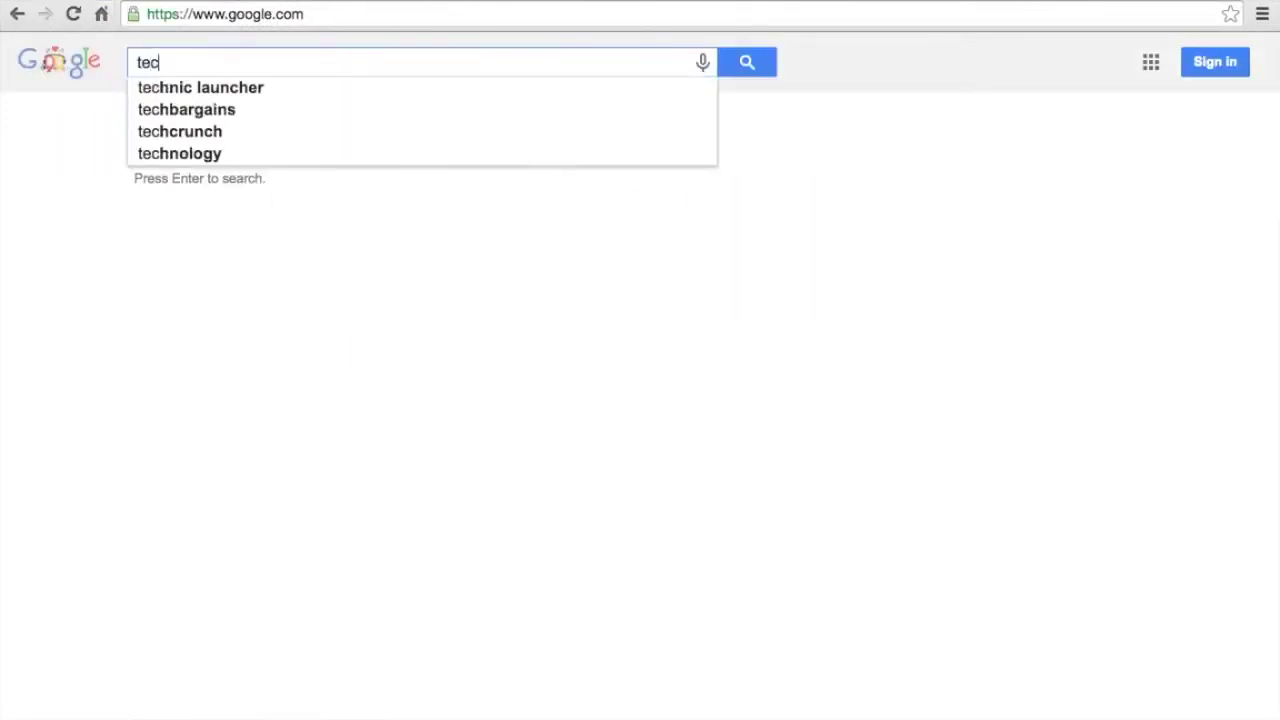
text(hthatinterest)
key(Return)
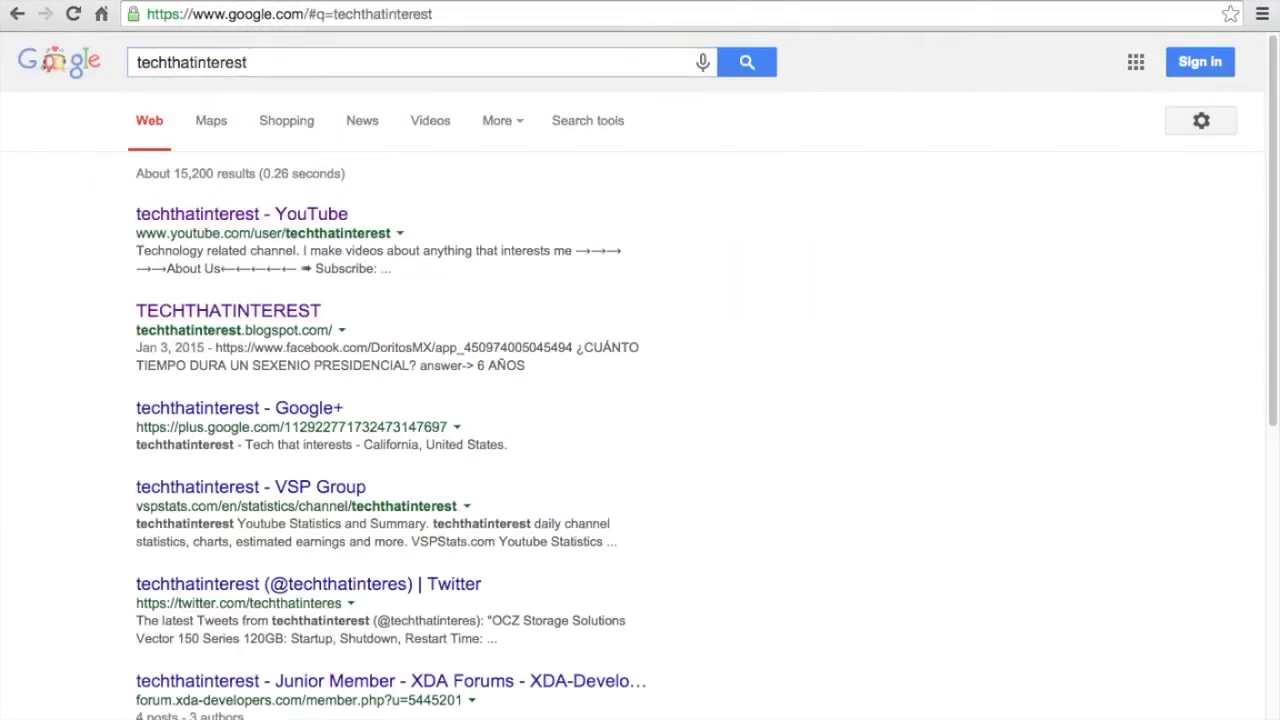
click(206, 314)
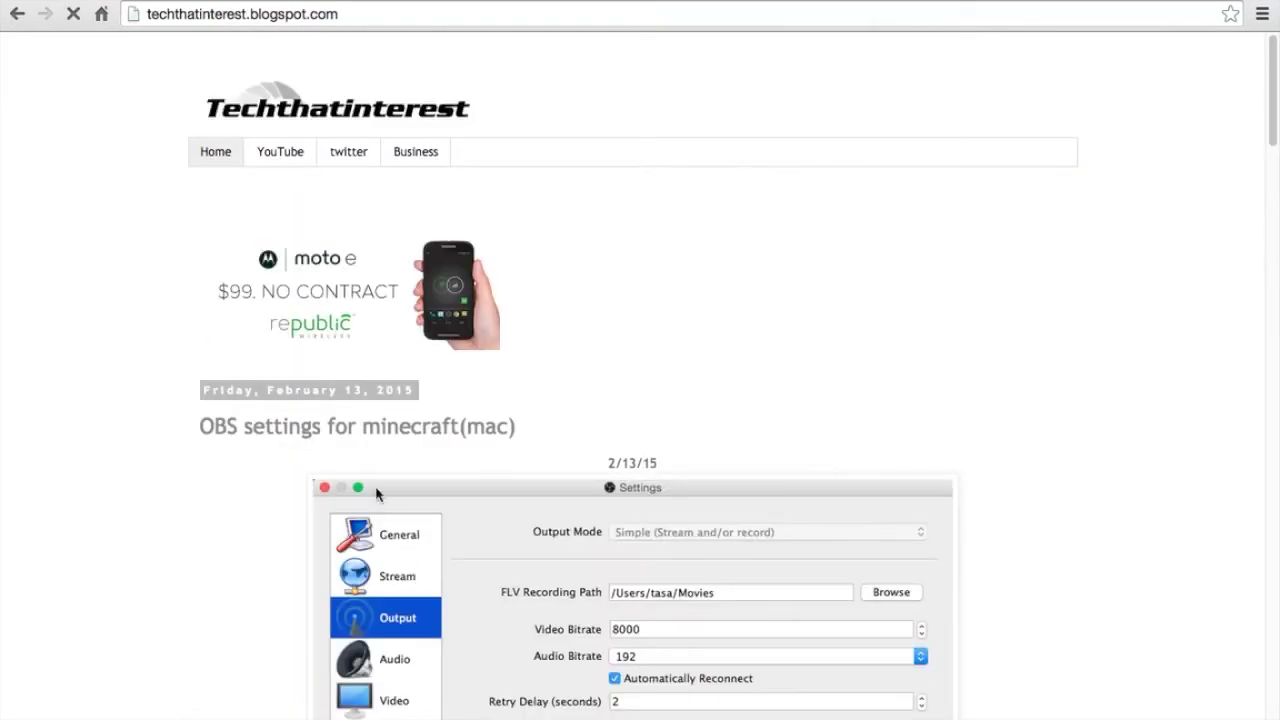
scroll(374, 491, down, 4)
scroll(374, 428, up, 1)
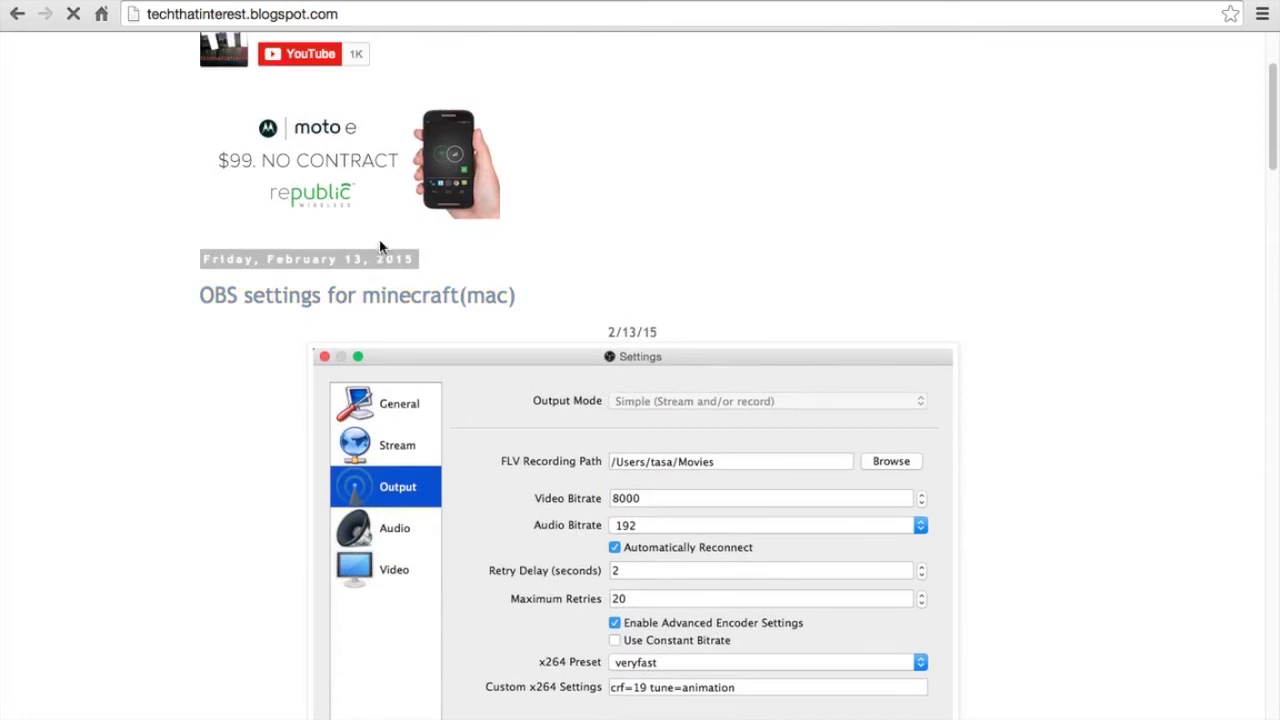
Open the post "OBS settings for minecraft(mac)" and enlarge its settings screenshot
click(409, 296)
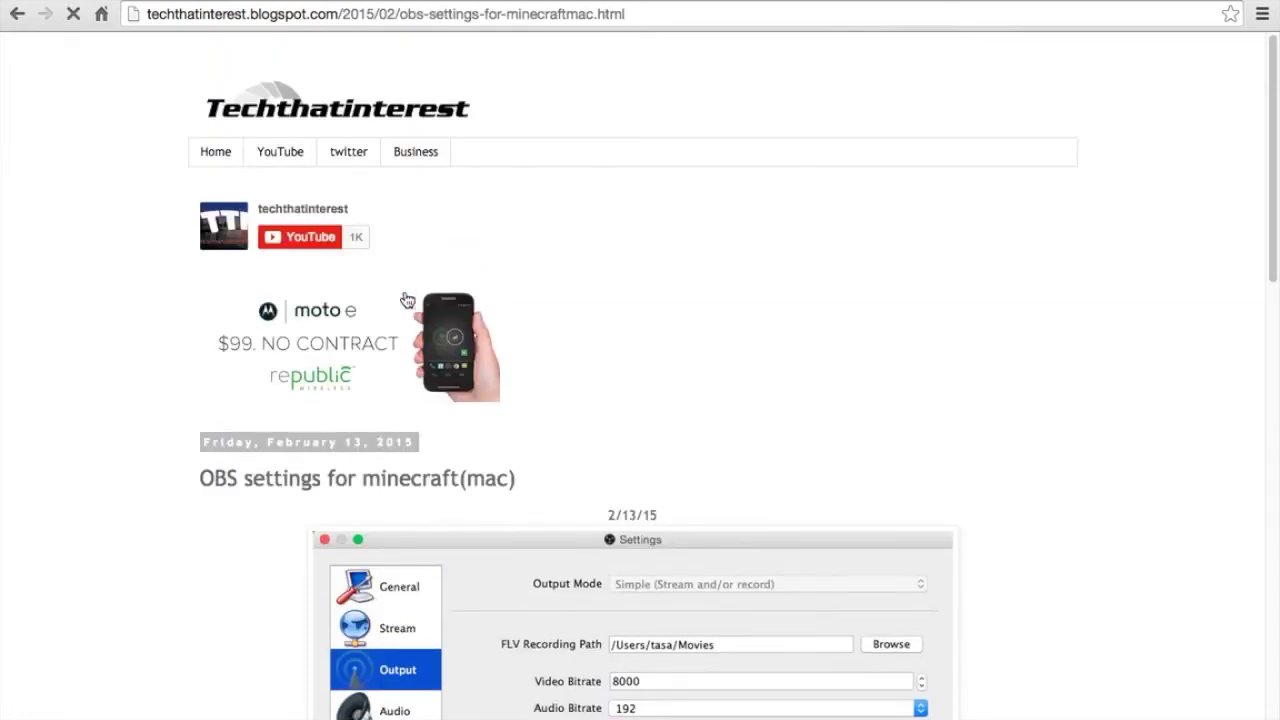
scroll(407, 300, down, 7)
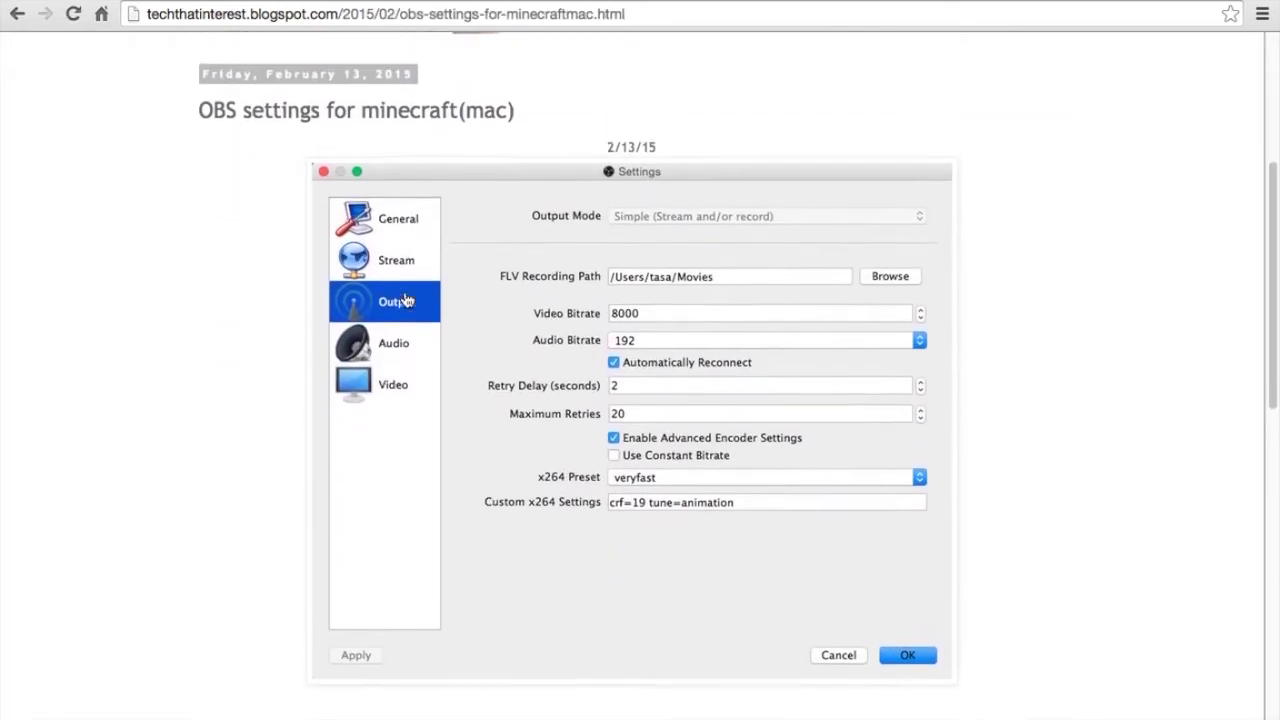
drag(610, 152, 646, 150)
click(662, 152)
scroll(654, 229, down, 7)
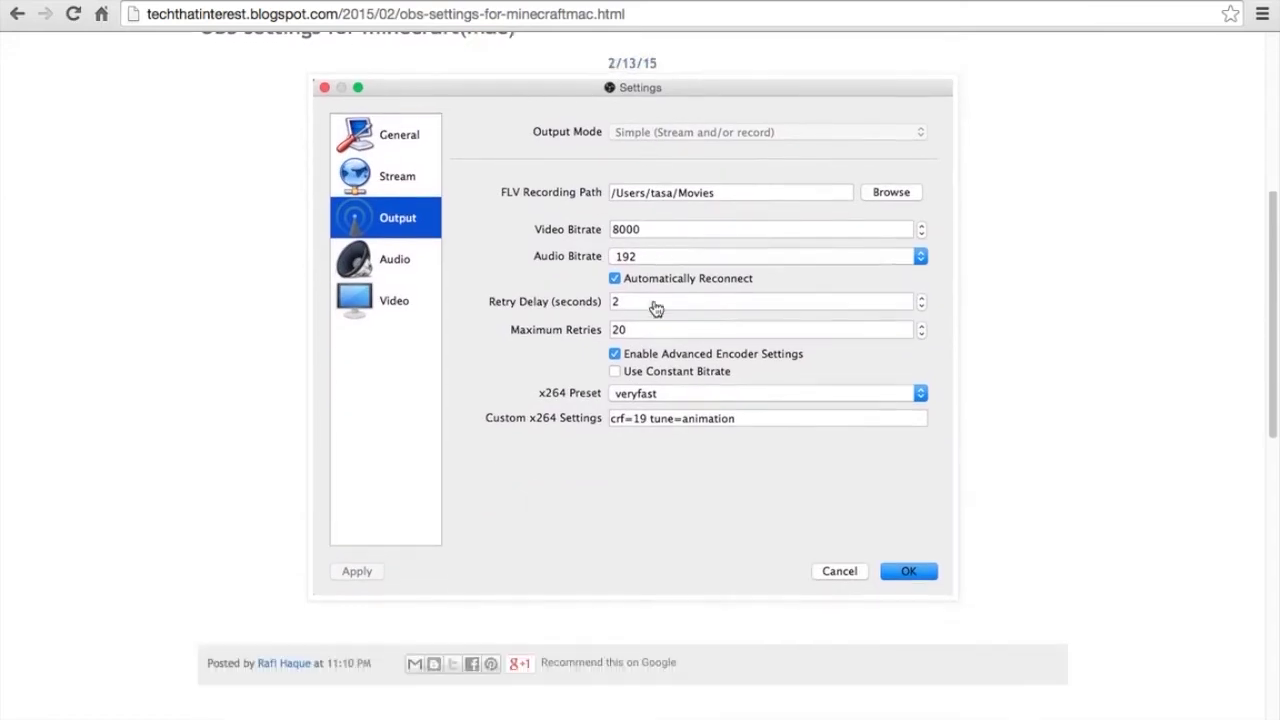
scroll(655, 305, up, 5)
scroll(655, 305, up, 5)
scroll(654, 307, down, 6)
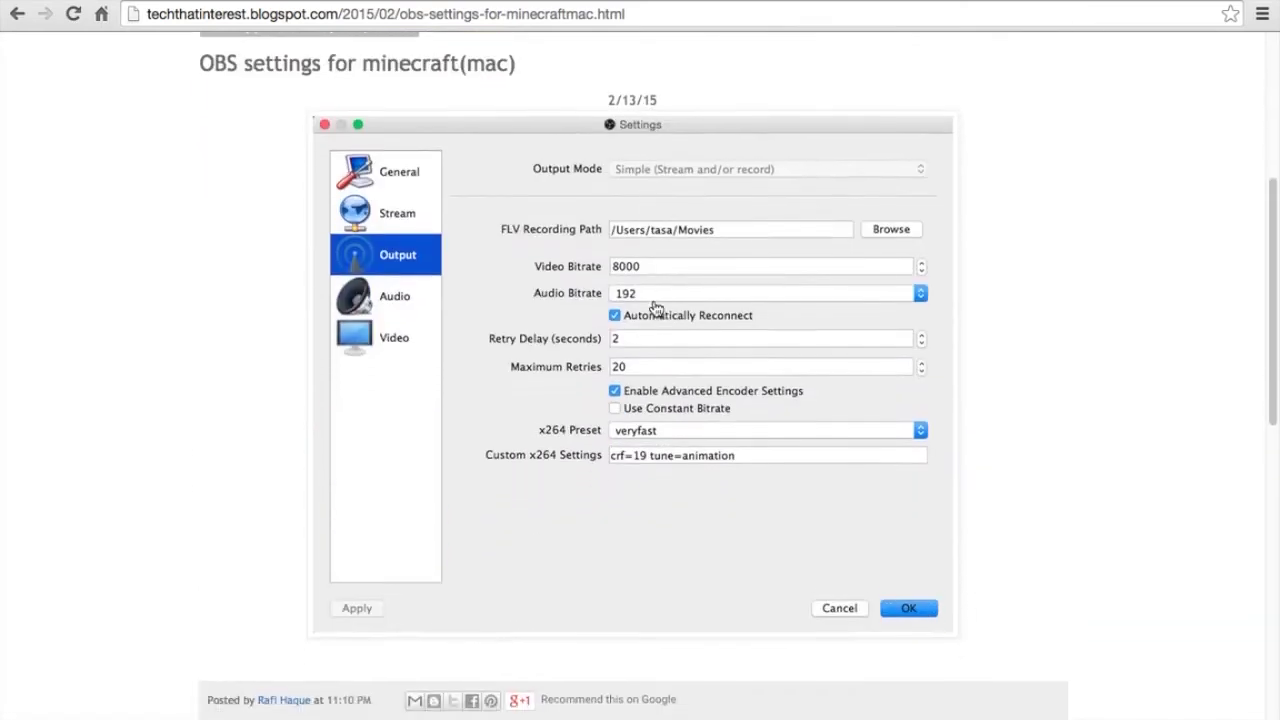
click(642, 330)
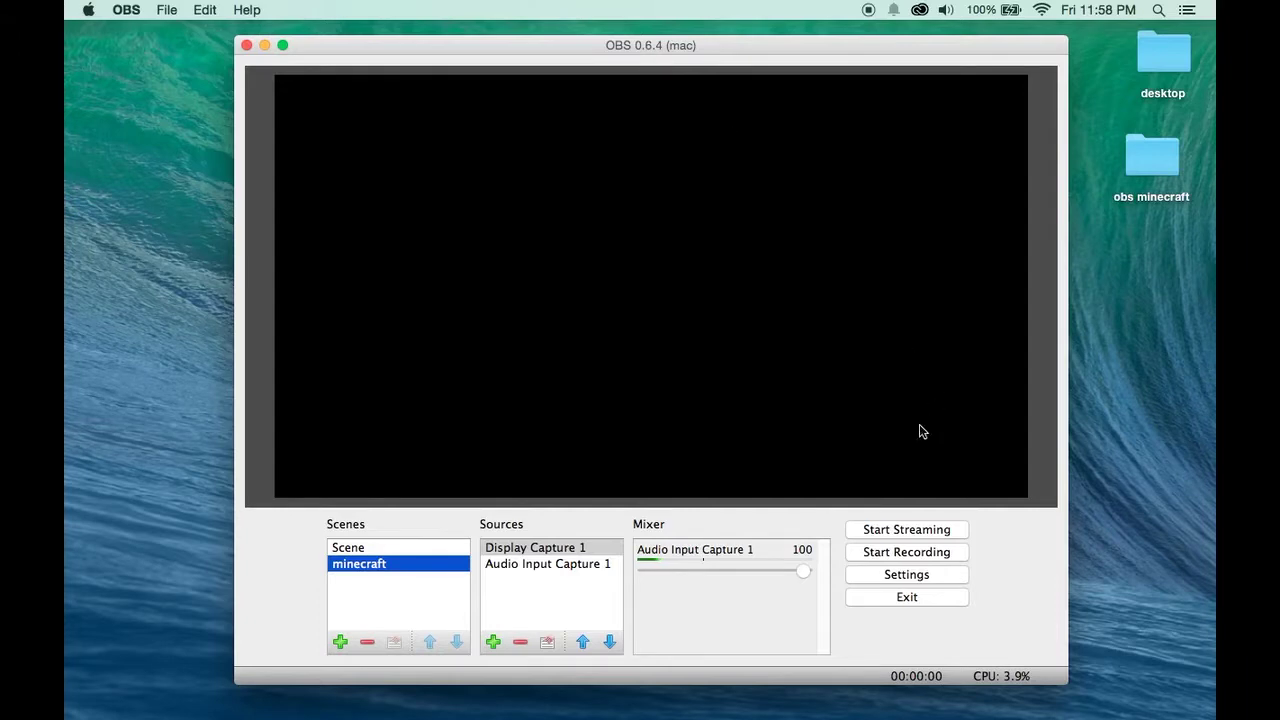
Start OBS recording and load the New World singleplayer save in Minecraft
click(866, 554)
mouse_move(766, 716)
click(978, 700)
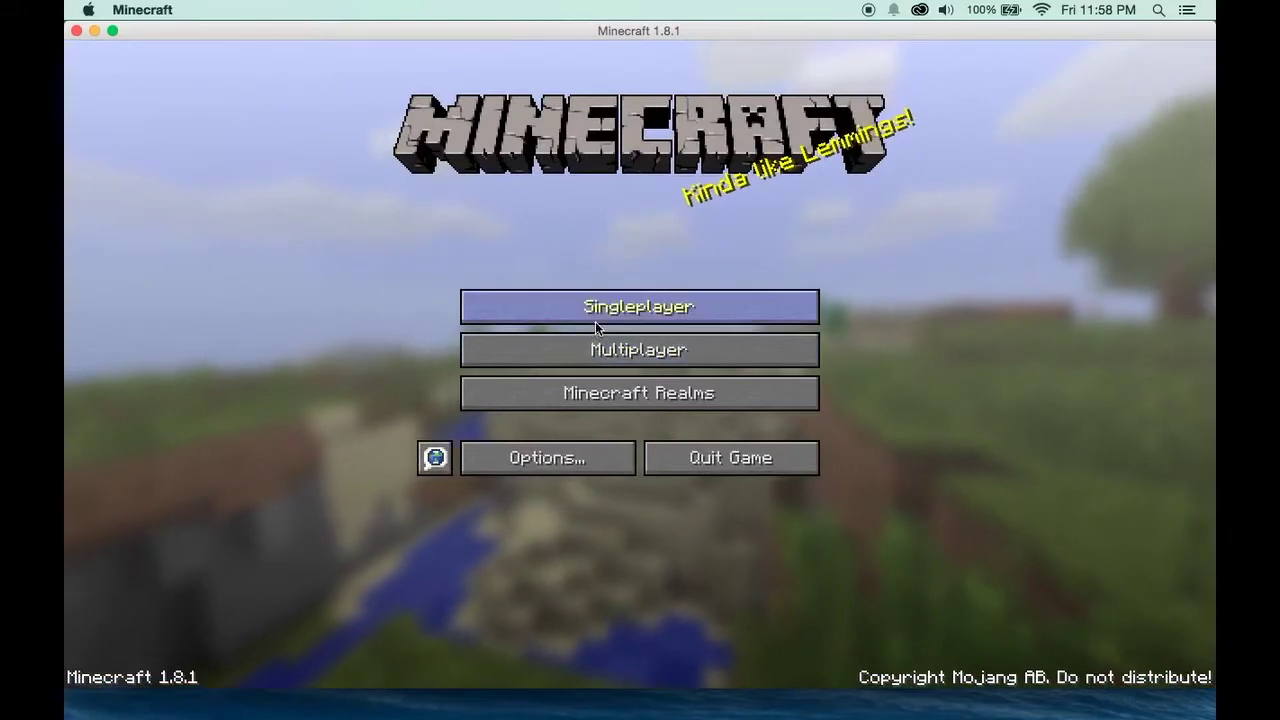
click(595, 321)
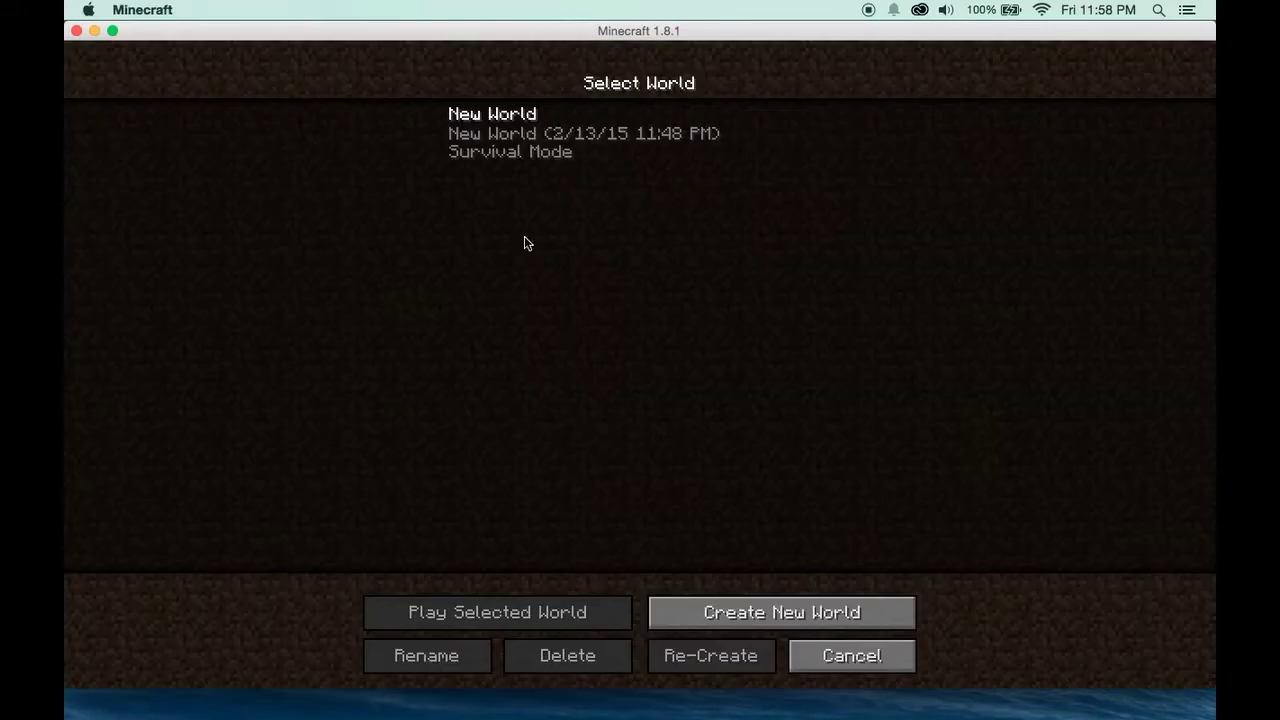
double_click(563, 151)
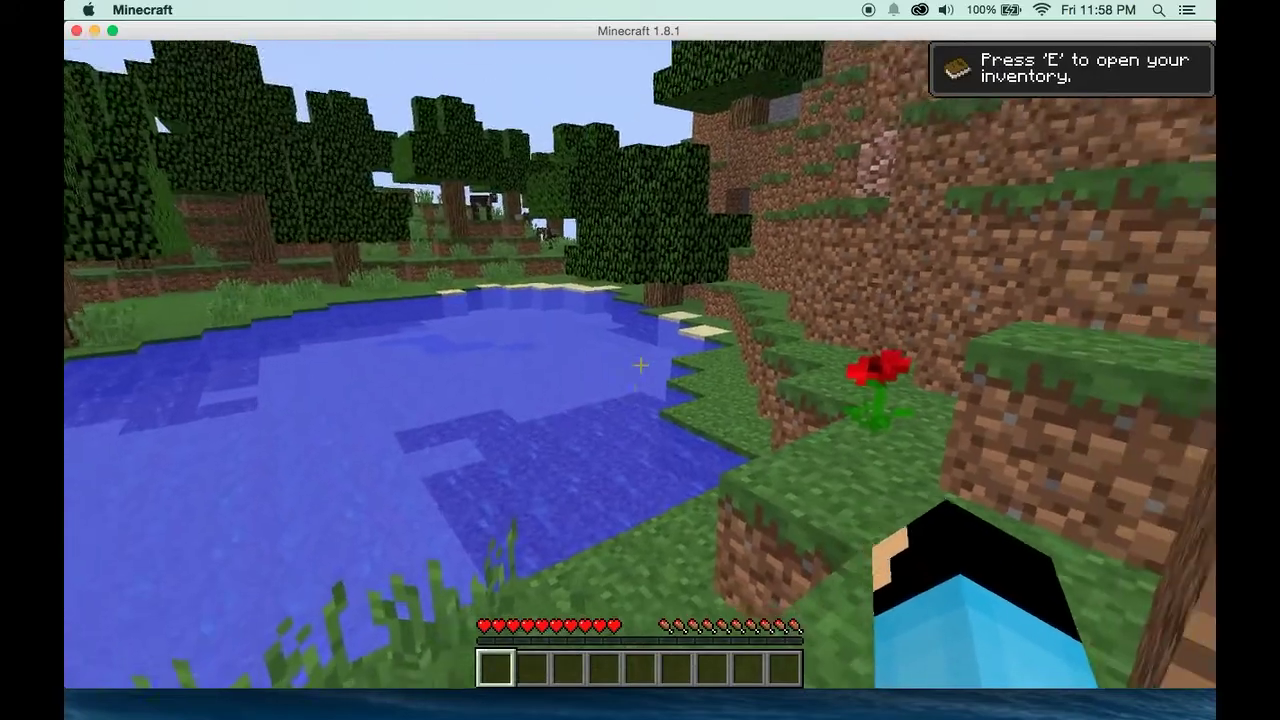
Walk past the pond toward the tree and open the inventory
key(w)
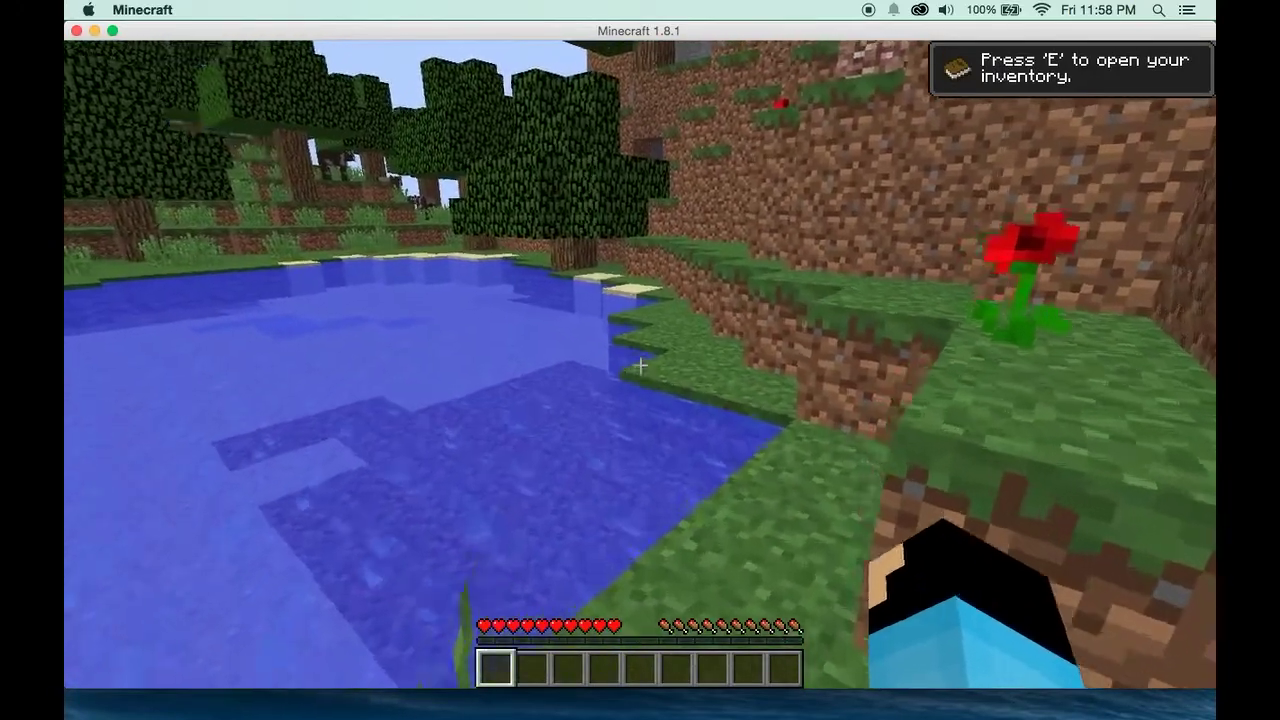
key(w)
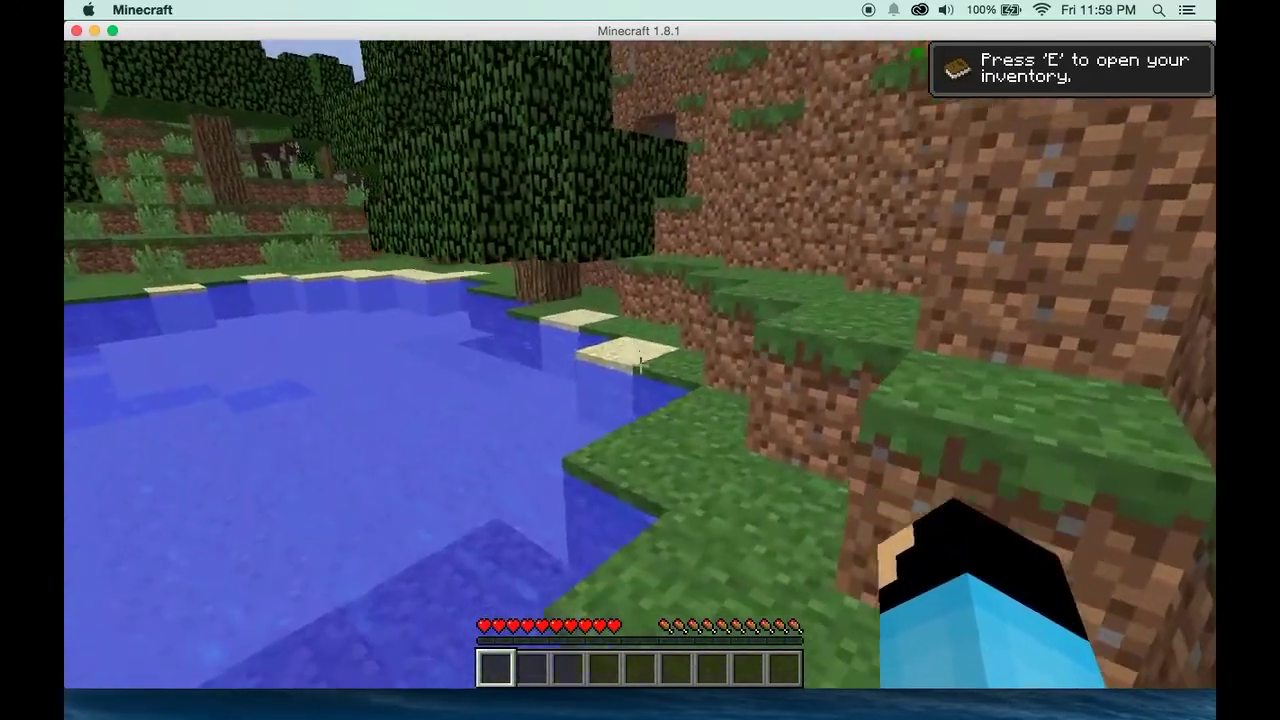
key(w)
key(w)
key(w)
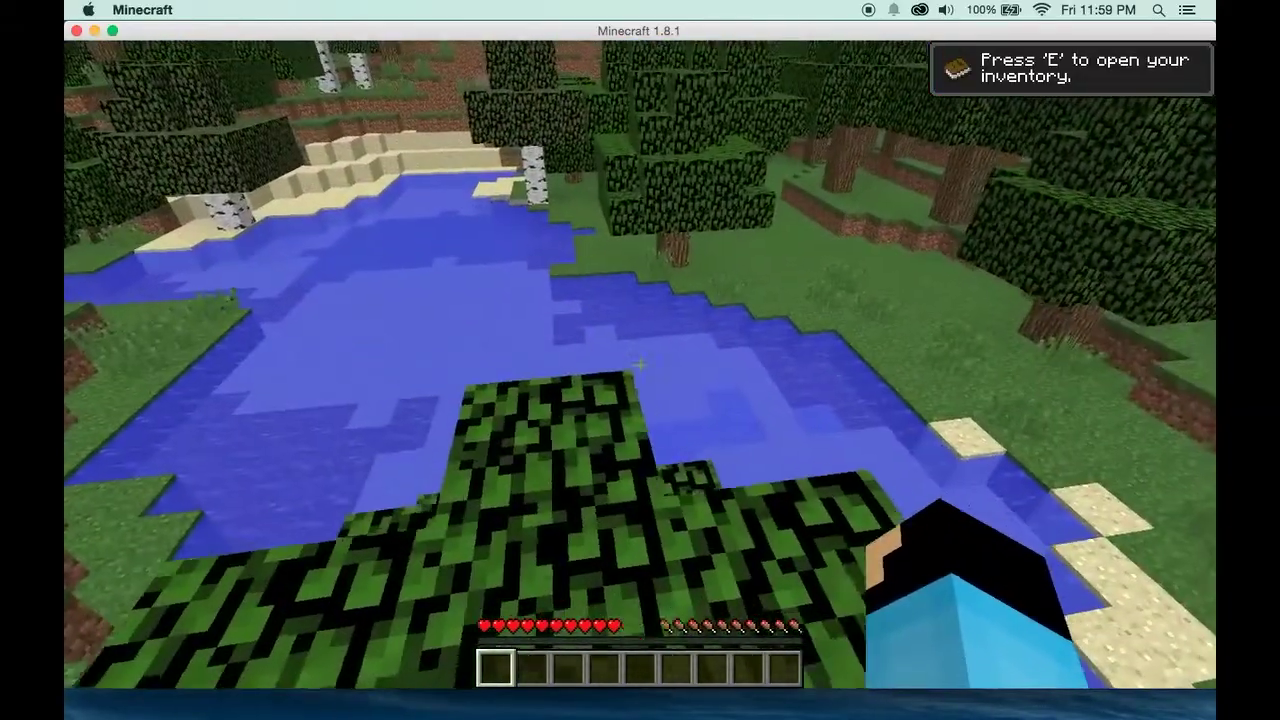
key(e)
mouse_move(845, 700)
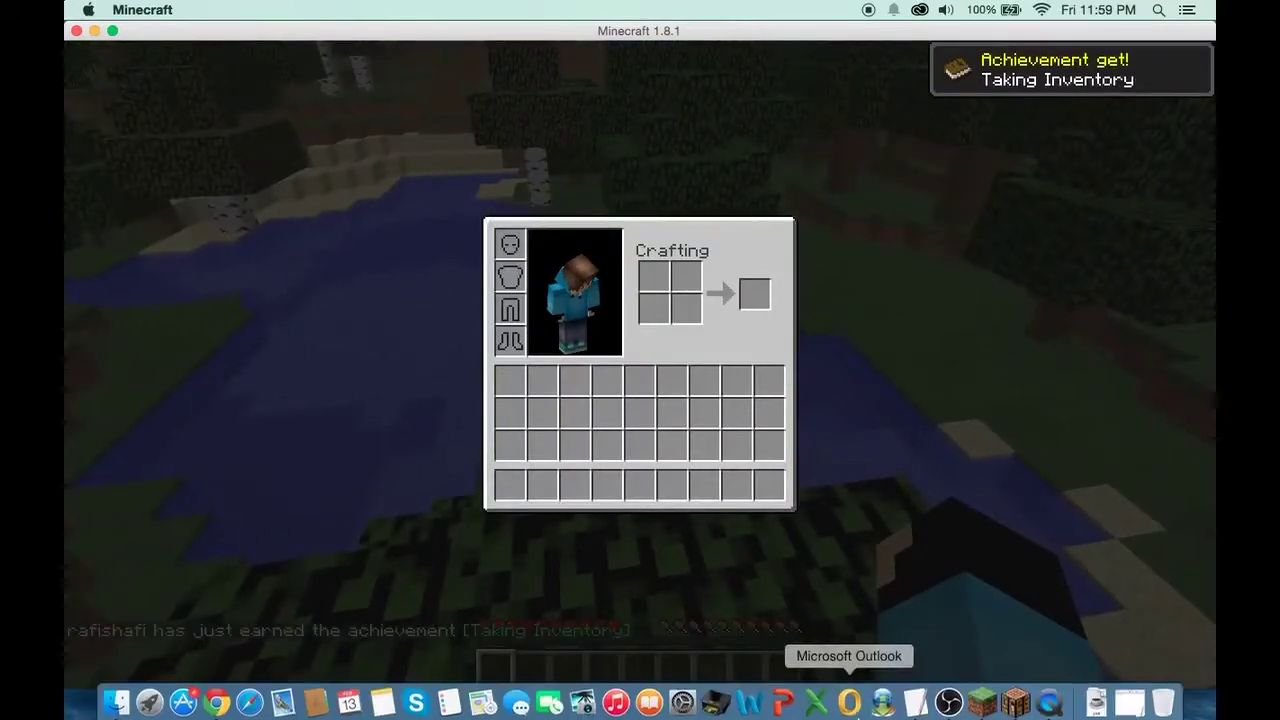
click(962, 700)
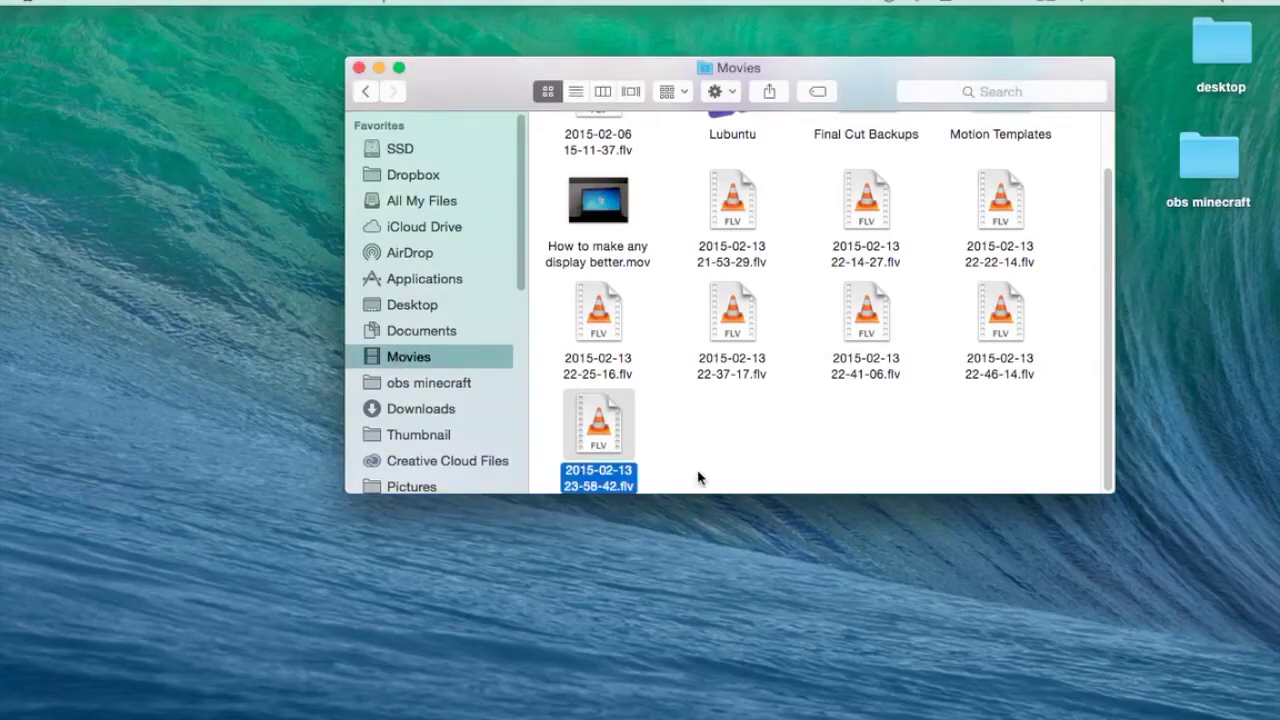
click(677, 445)
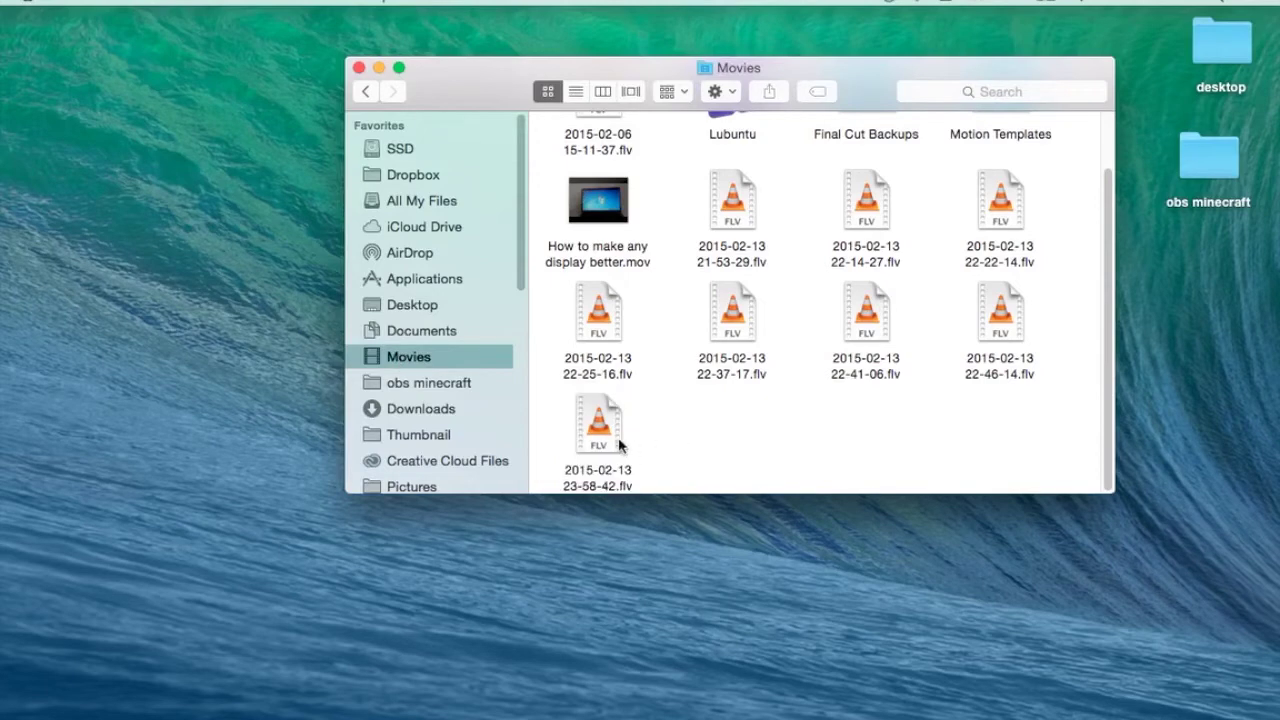
click(586, 421)
click(677, 438)
click(228, 719)
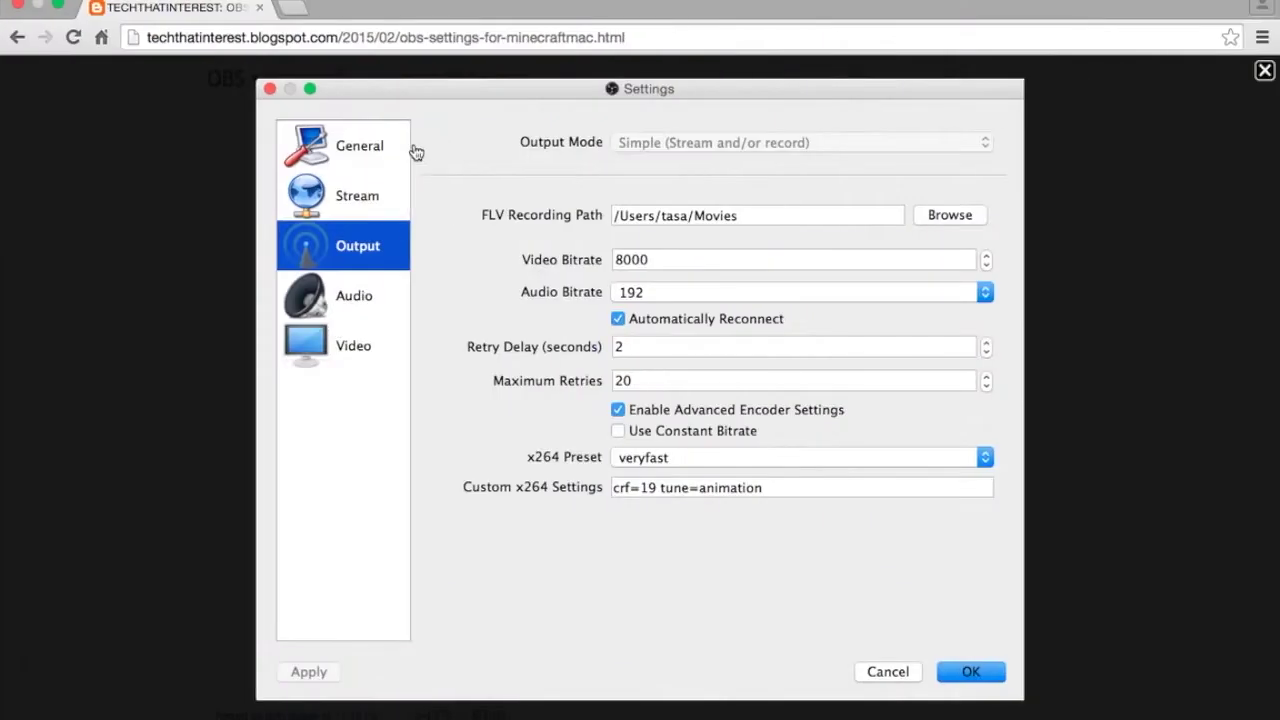
Open VLC's official videolan.org page from a 'vlc player' Google search, then select the 23-58-42.flv recording
click(101, 37)
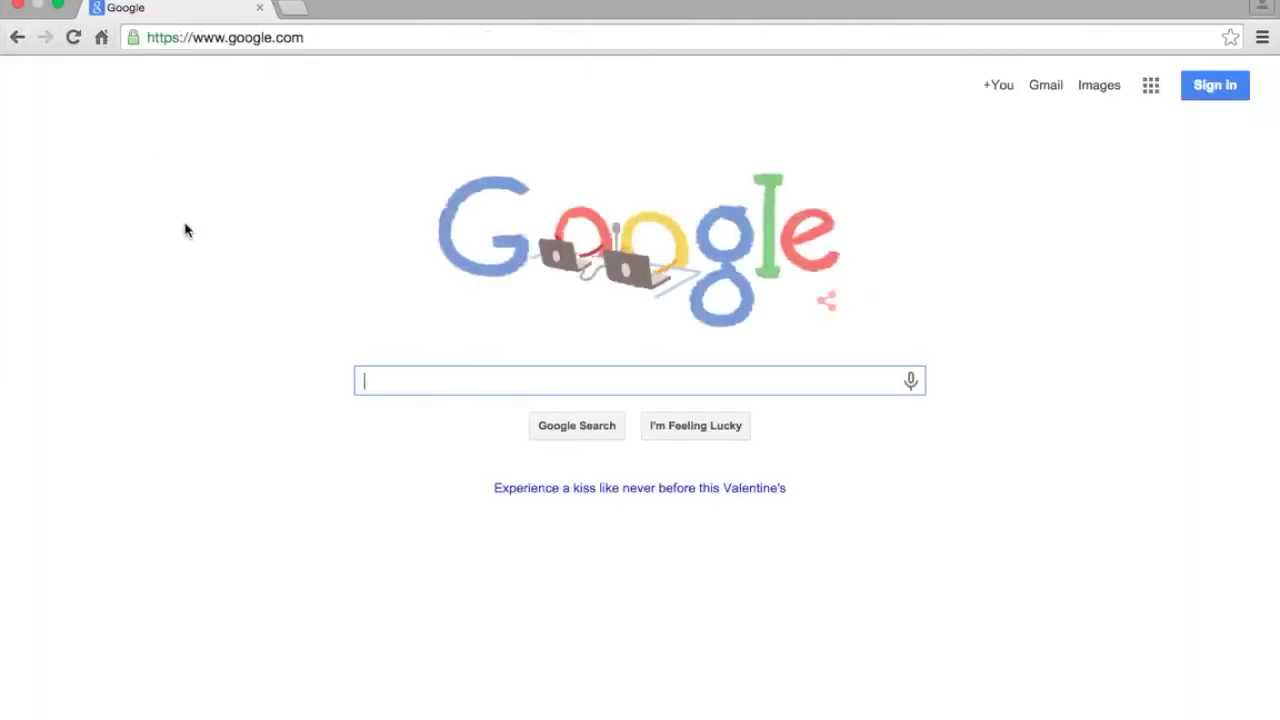
text(vlc p)
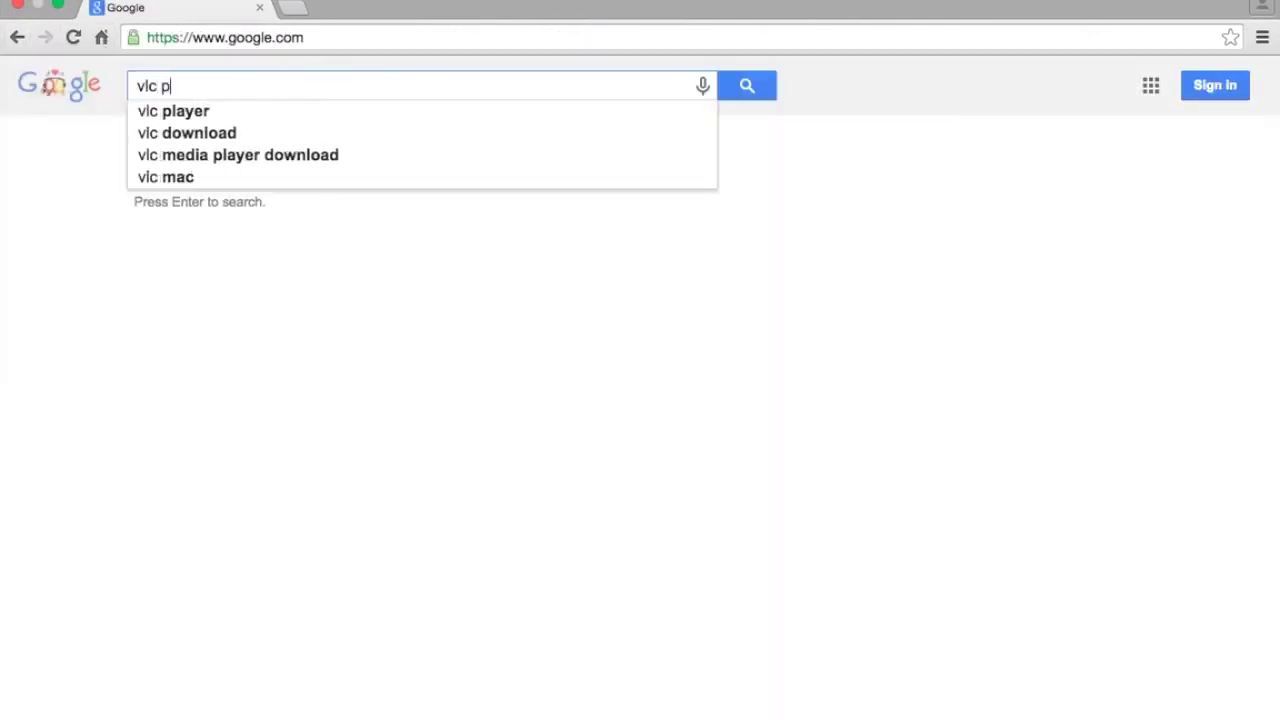
text(layer)
key(Return)
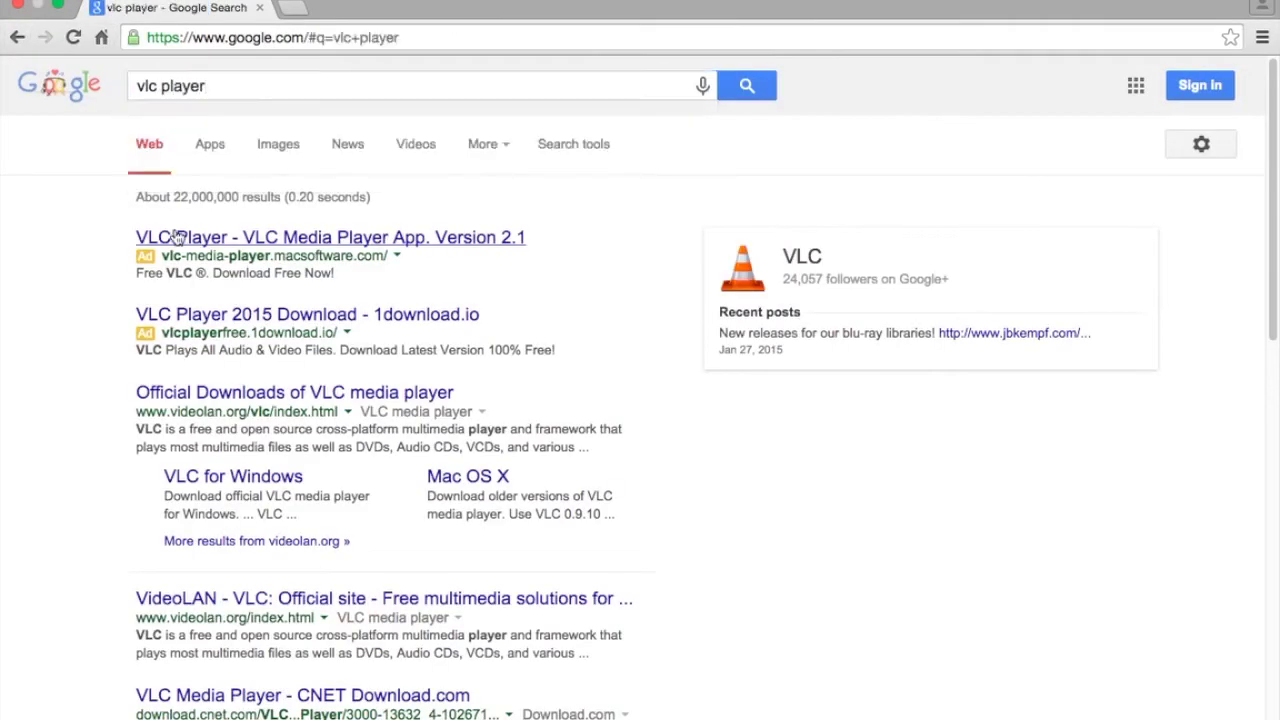
click(247, 400)
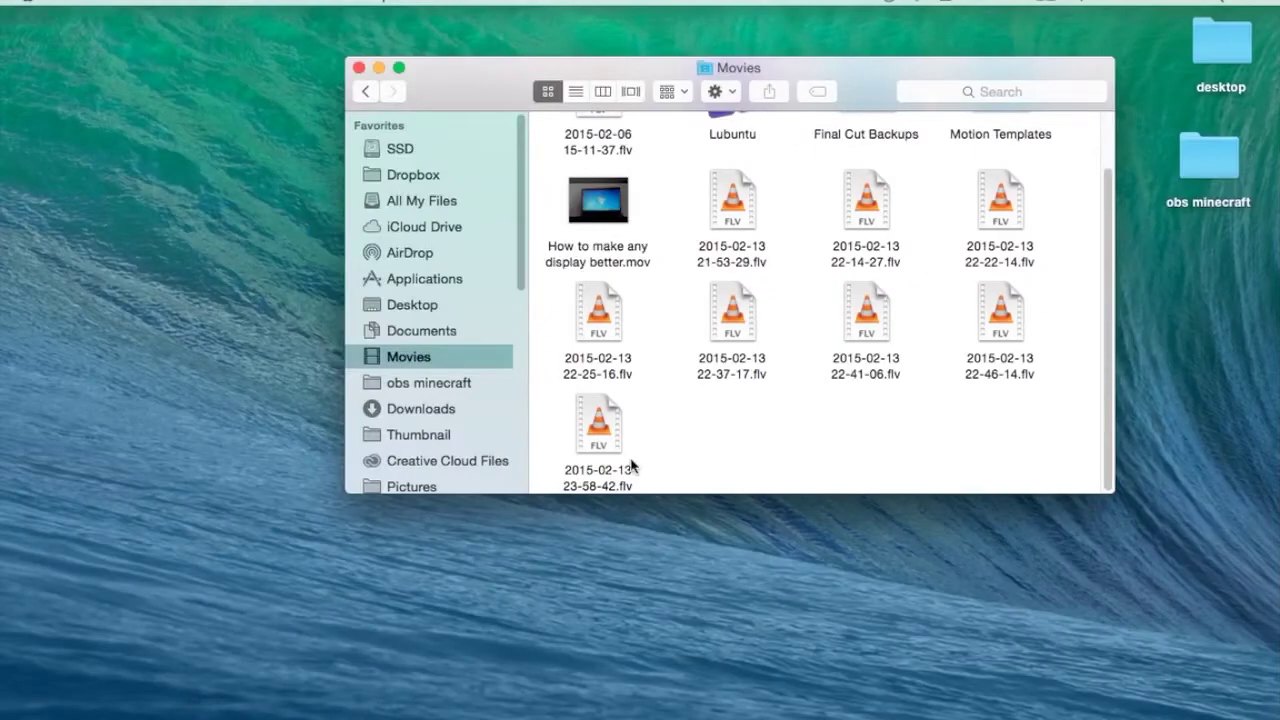
click(605, 437)
click(668, 434)
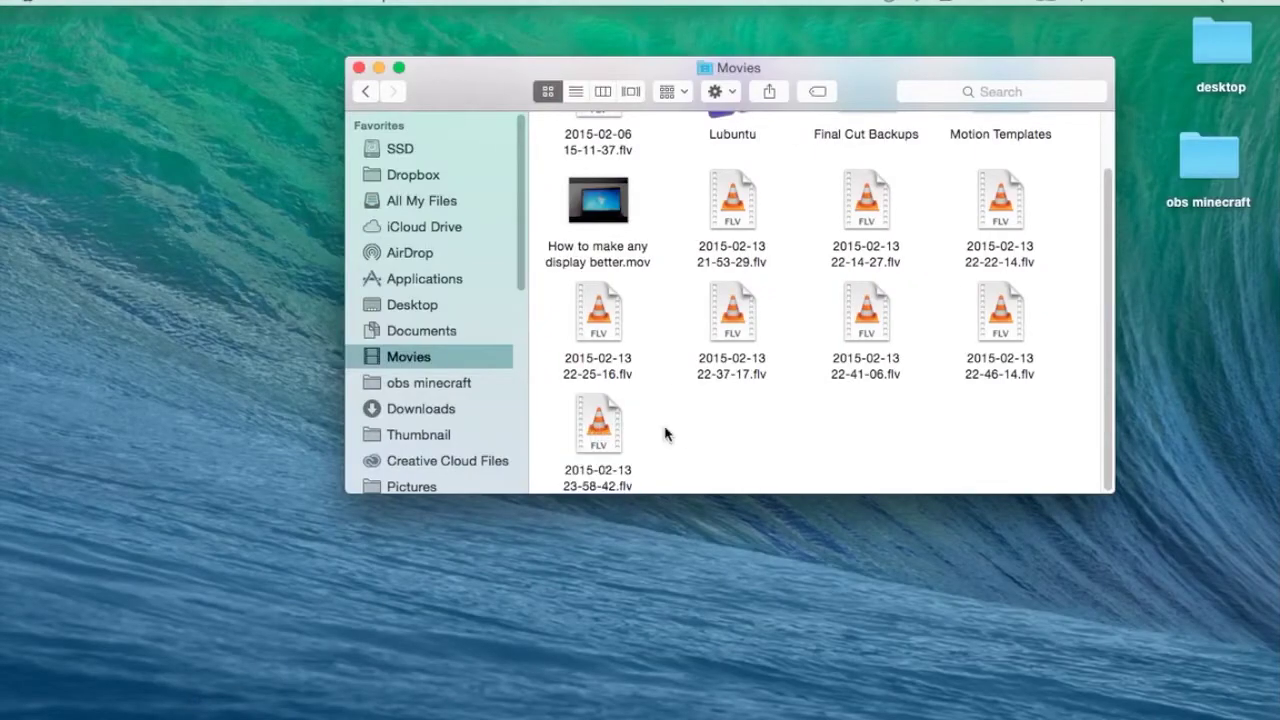
double_click(599, 431)
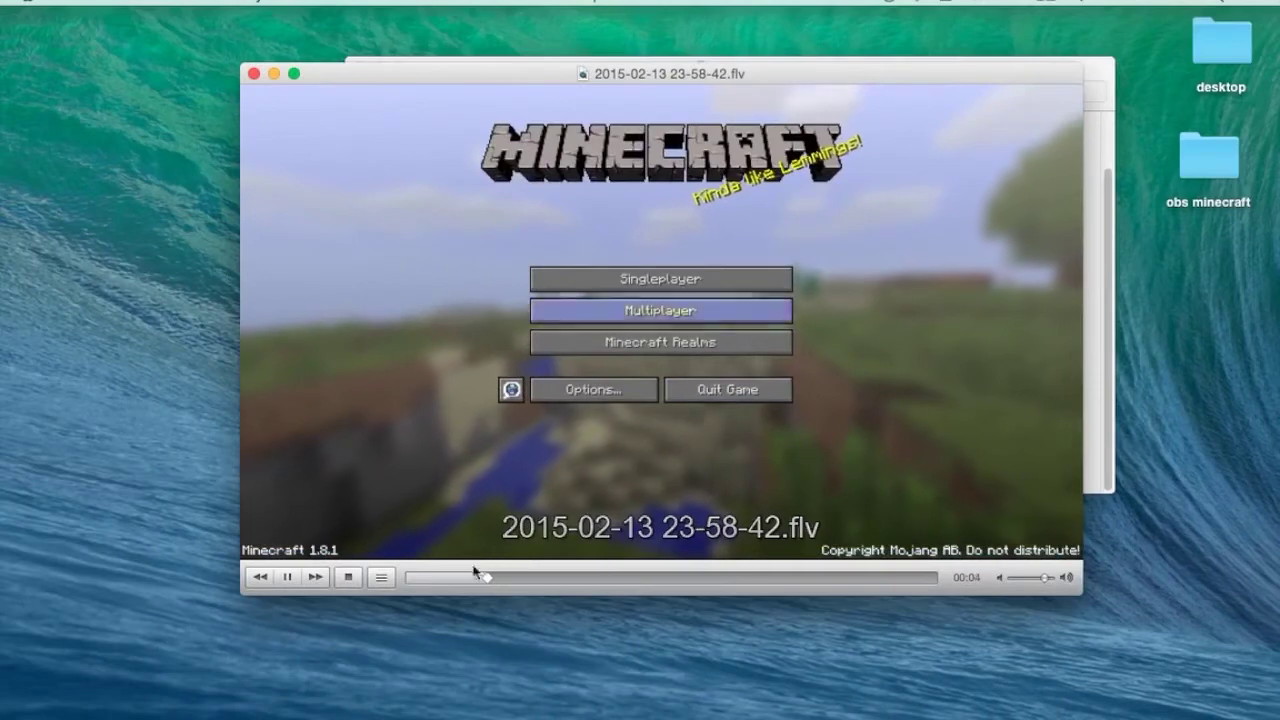
click(565, 578)
click(642, 578)
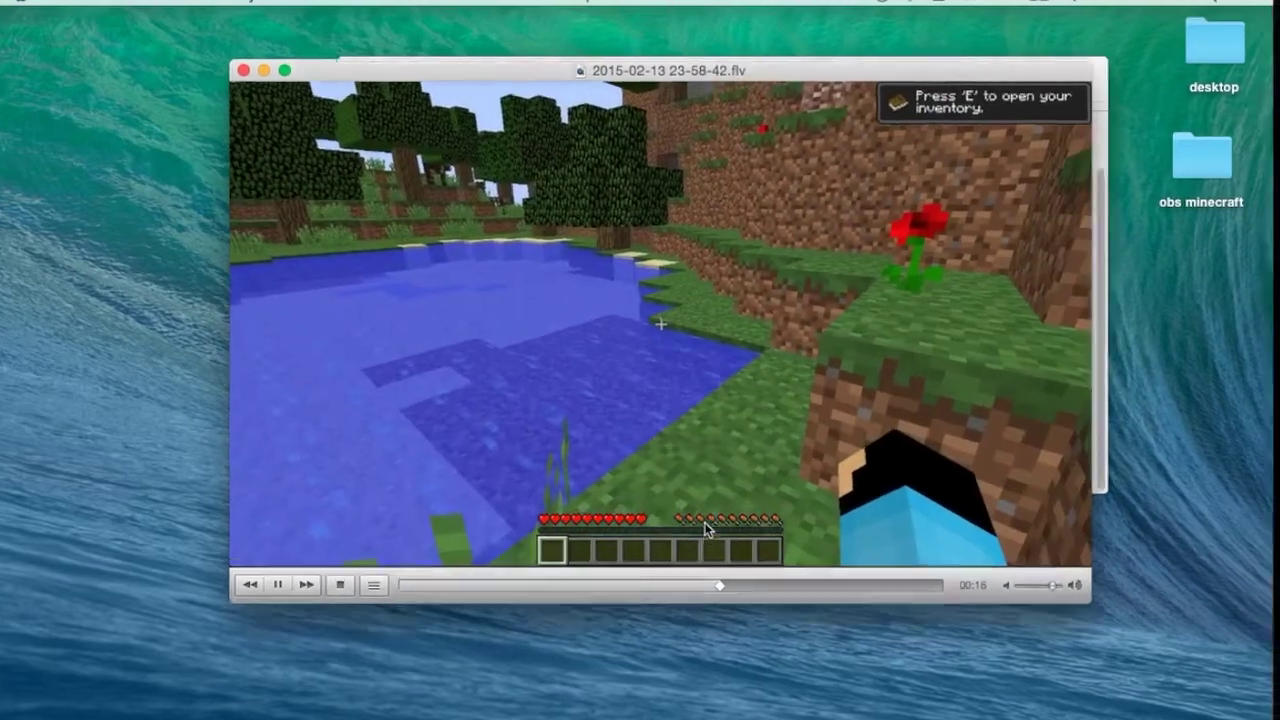
double_click(706, 528)
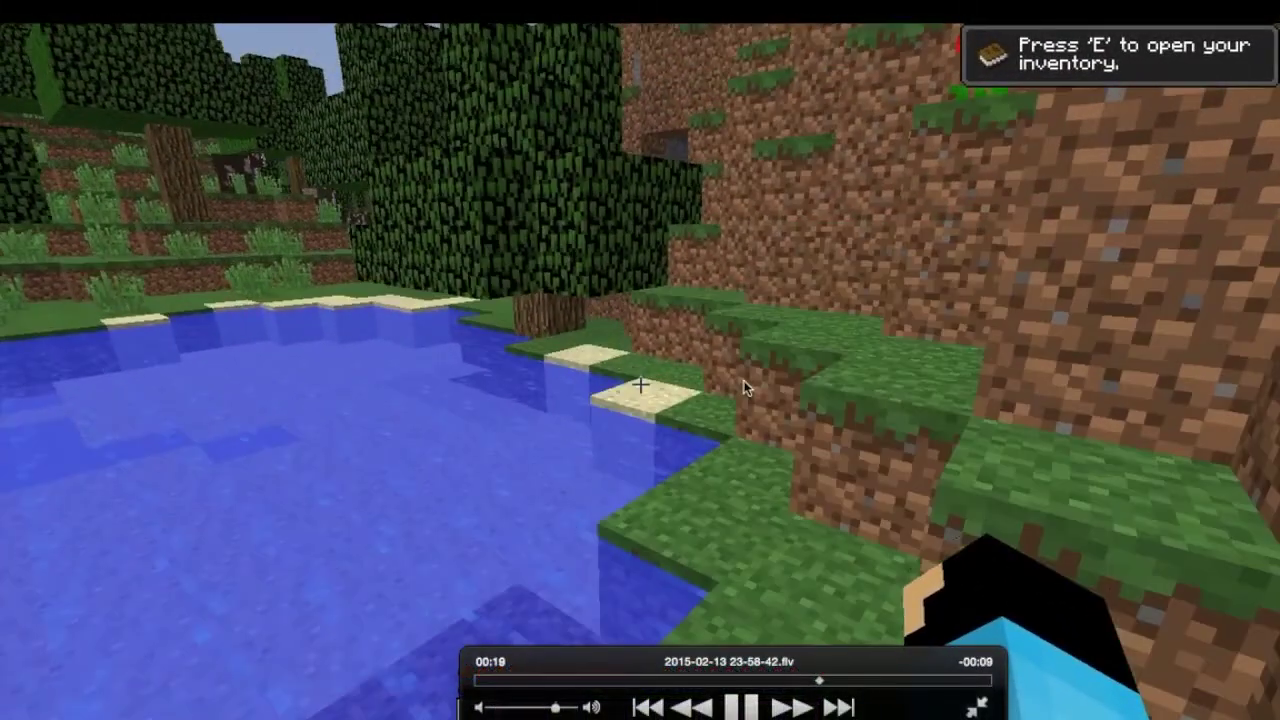
double_click(742, 388)
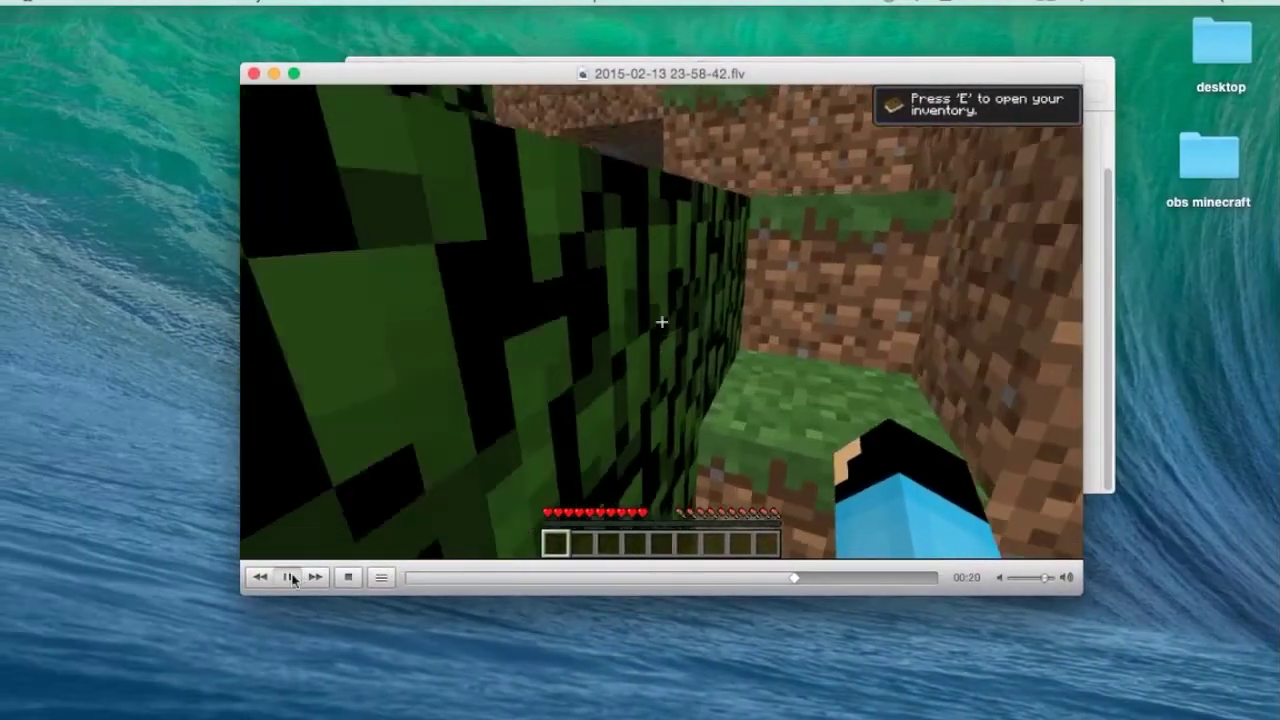
click(289, 577)
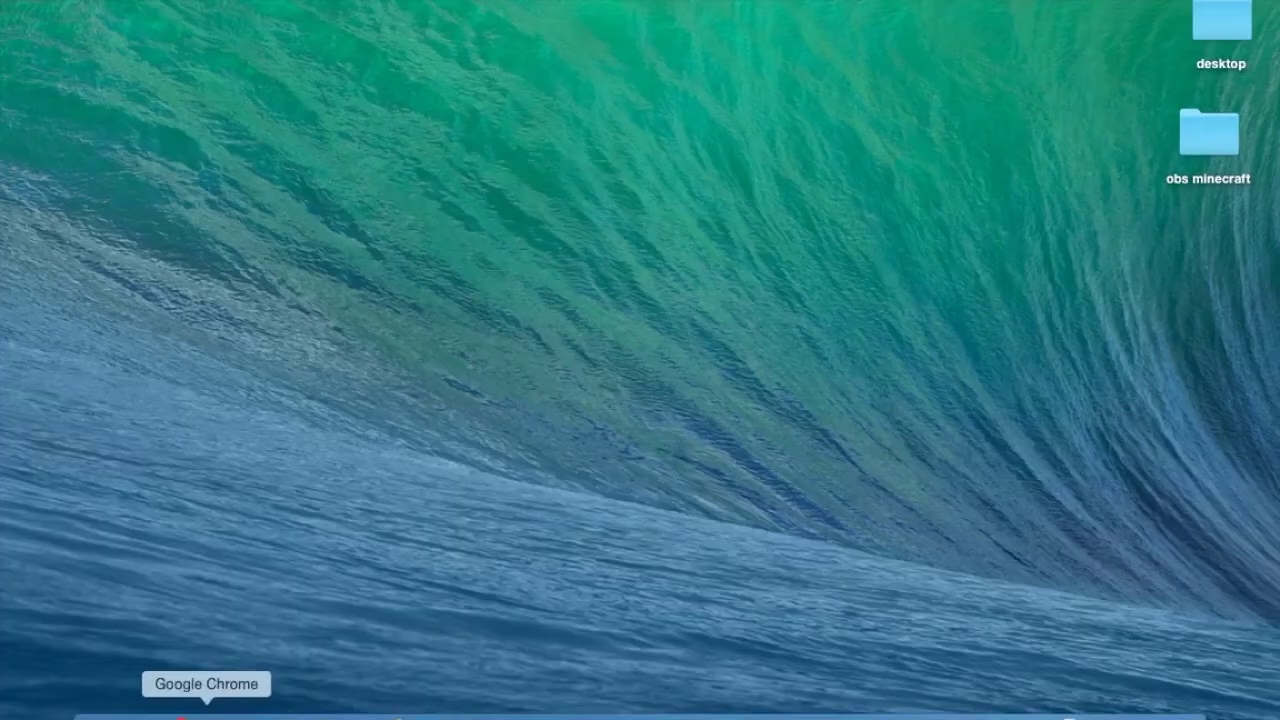
Open handbrake.fr from a 'handbrake' Google search, then exit full screen and minimize Chrome
click(206, 712)
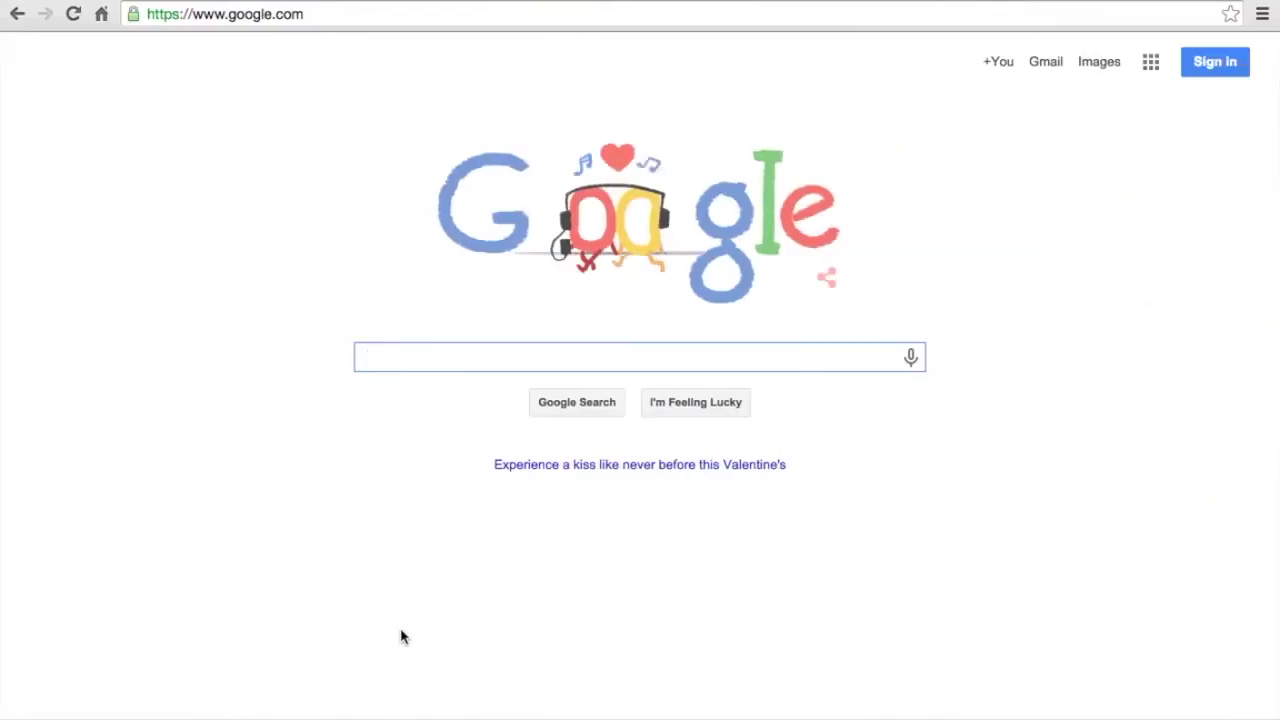
text(hand)
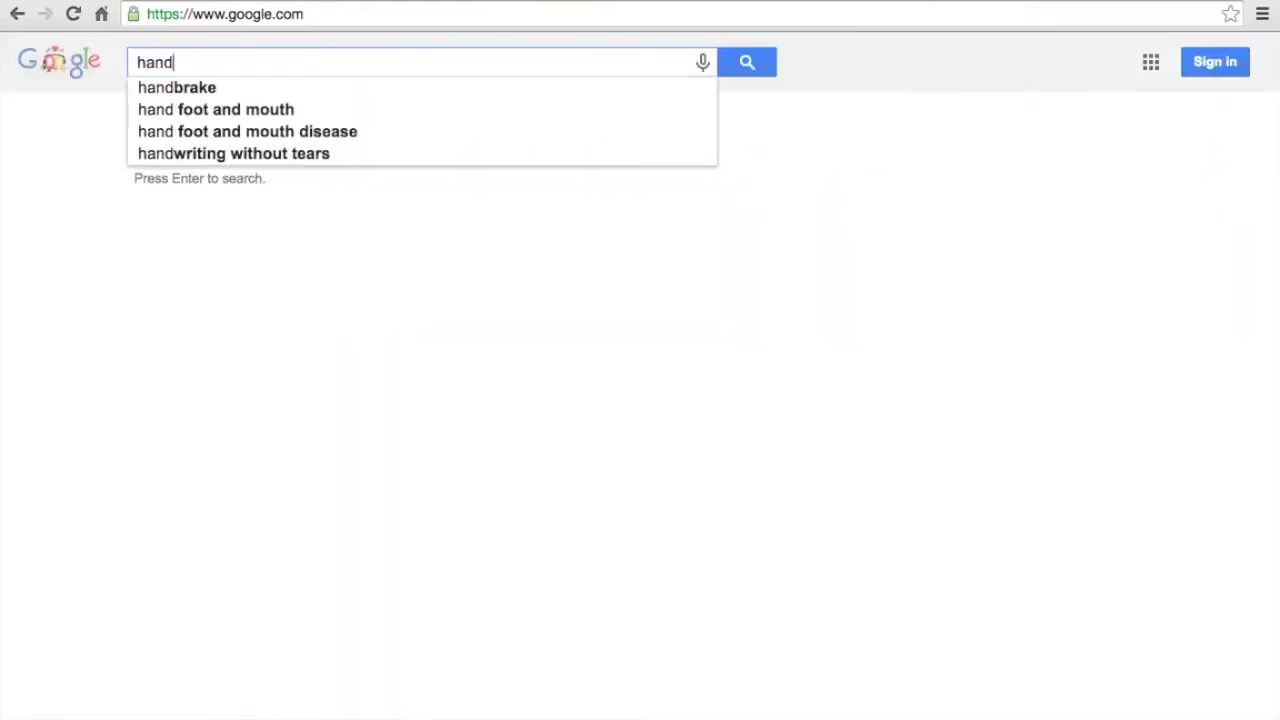
text(brake)
key(Return)
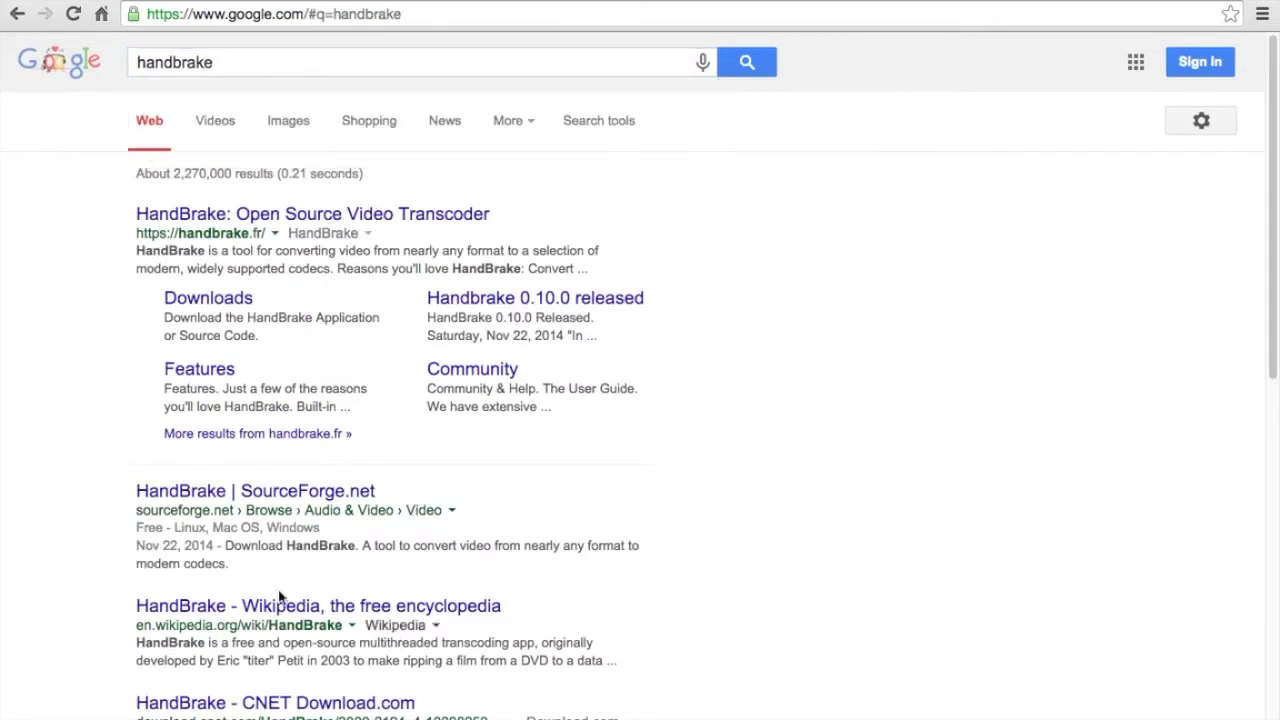
click(428, 216)
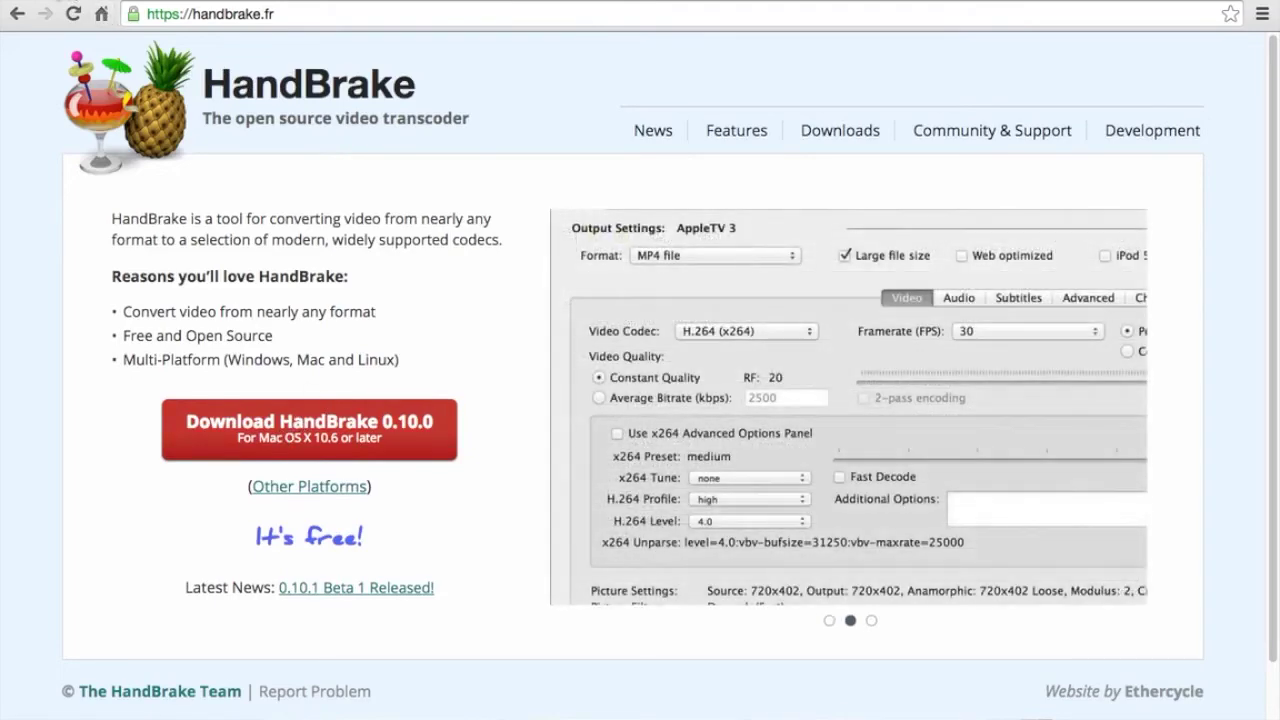
key(ctrl+super+f)
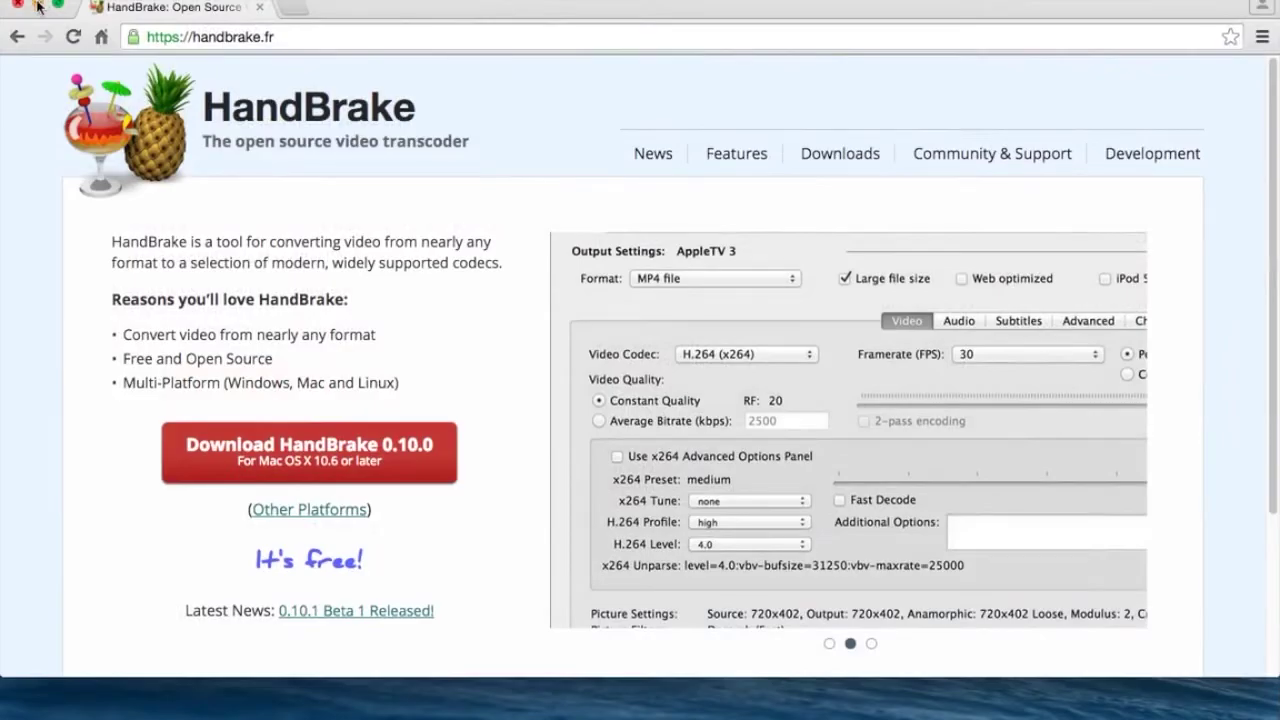
click(41, 9)
key(F12)
key(F12)
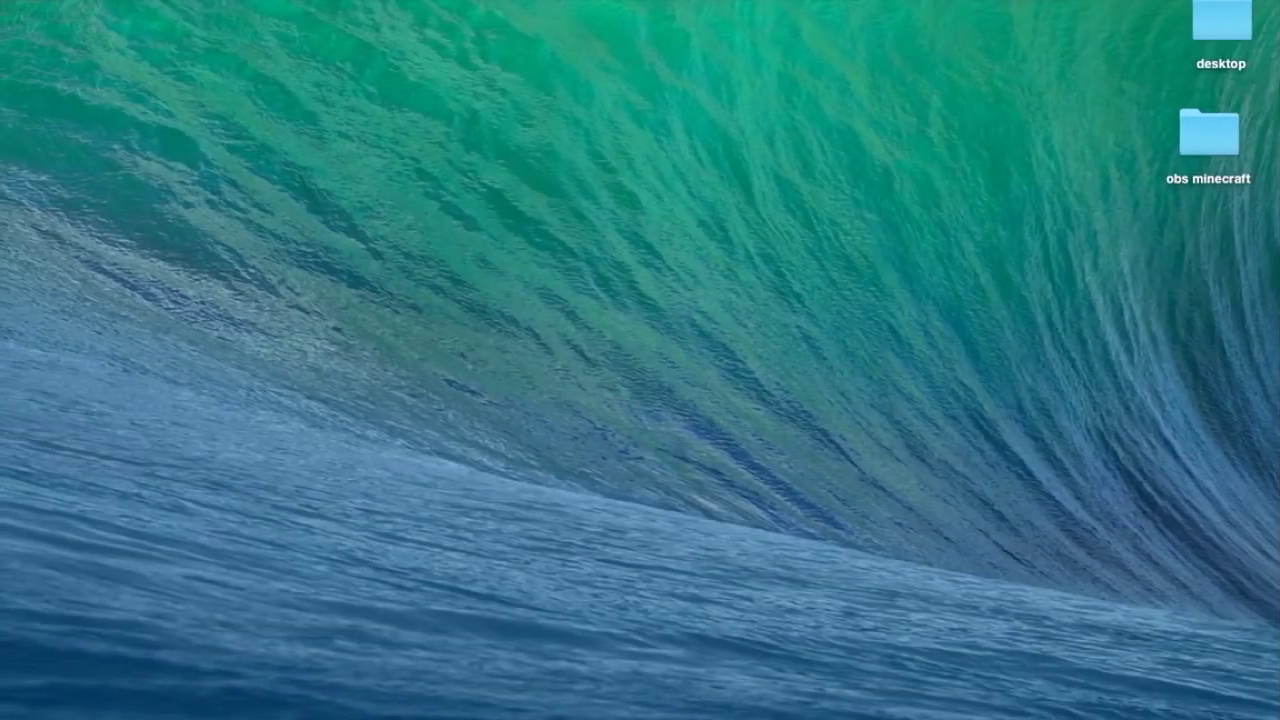
mouse_move(214, 716)
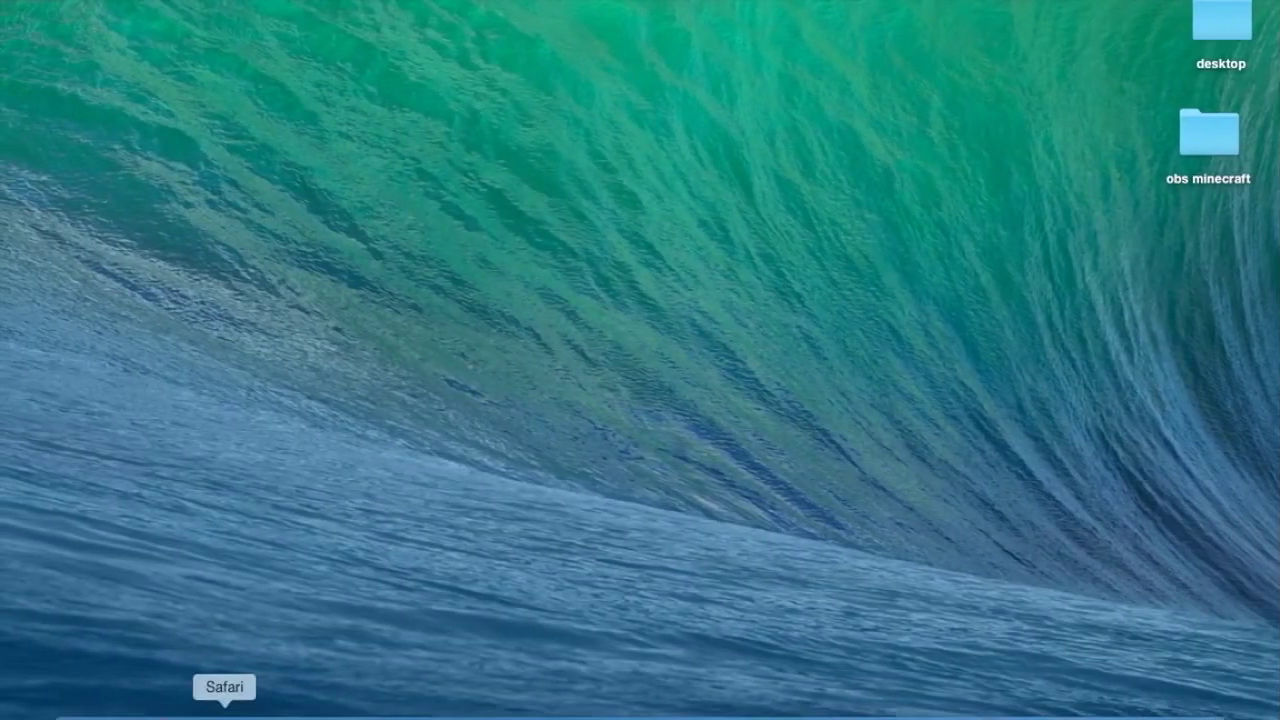
click(74, 716)
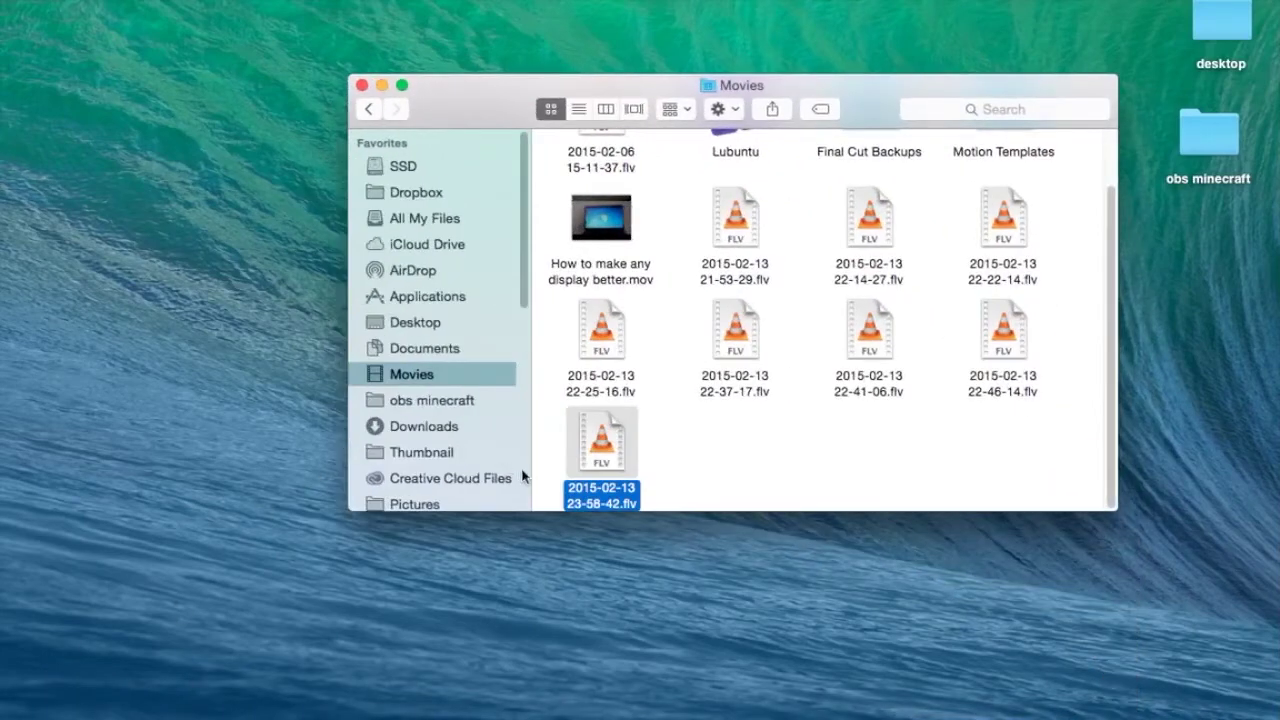
click(703, 470)
click(624, 446)
key(super+space)
text(qu)
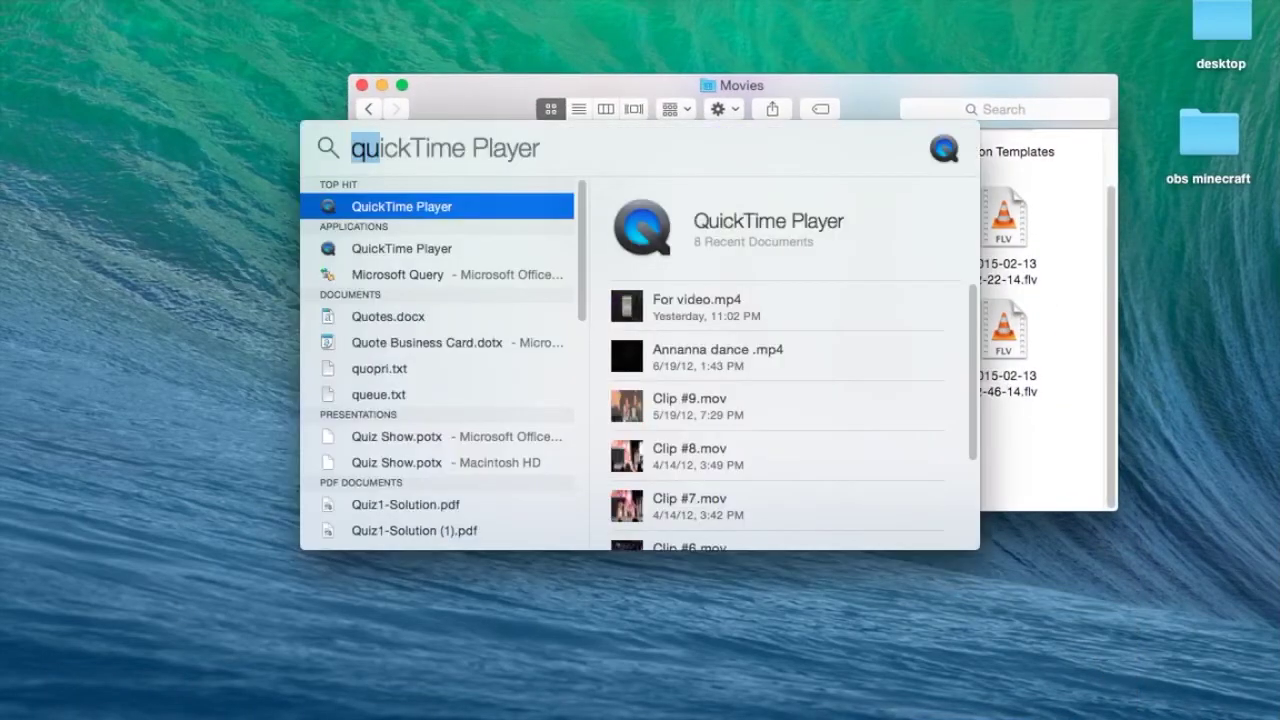
text(hand)
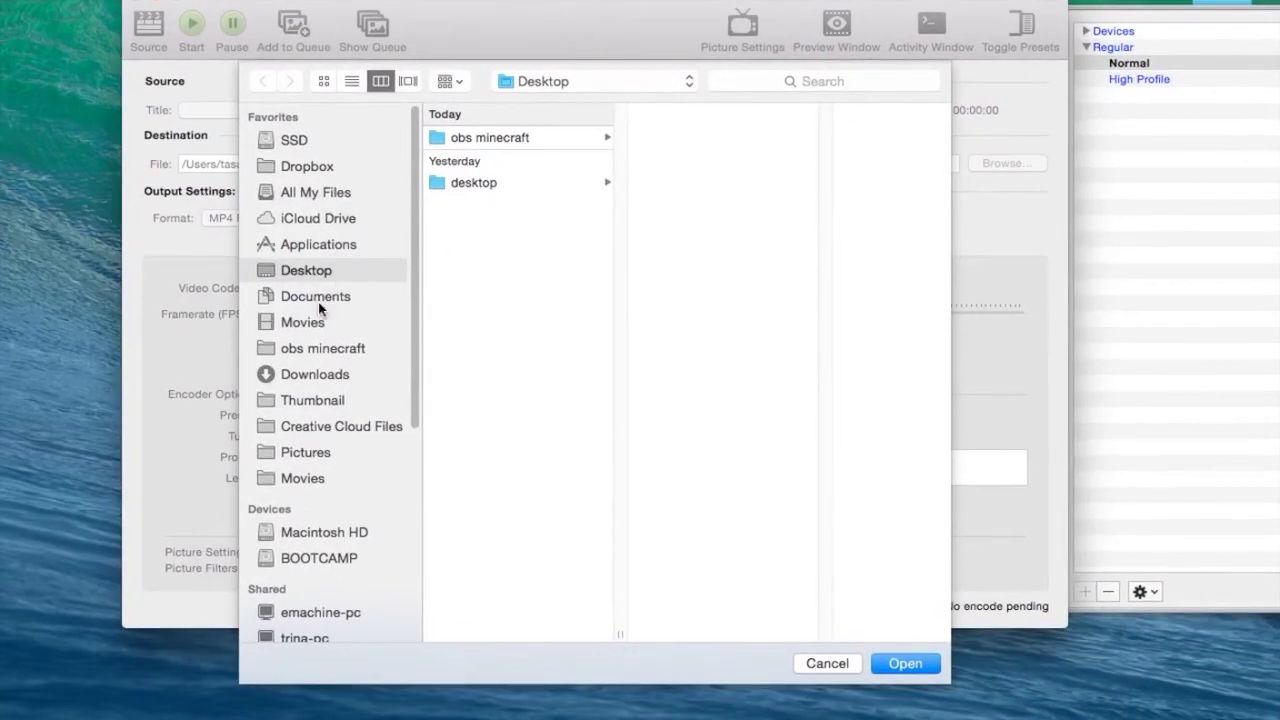
click(302, 326)
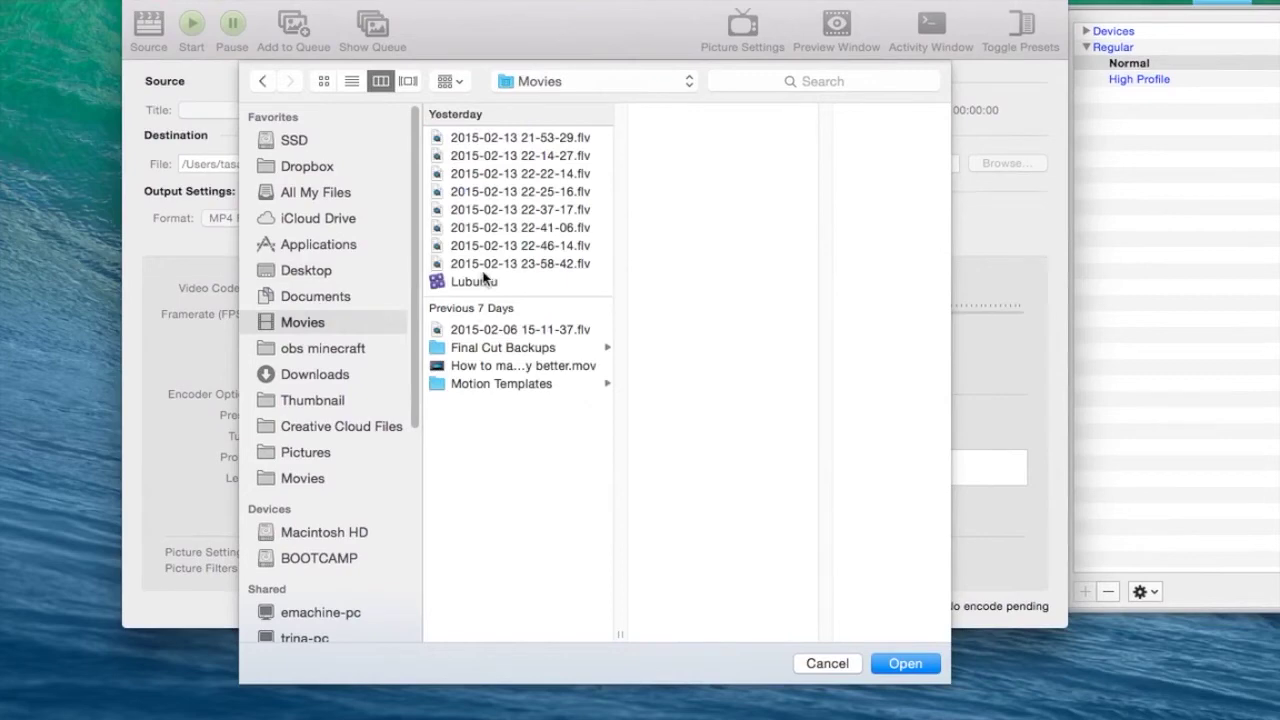
click(483, 266)
click(904, 664)
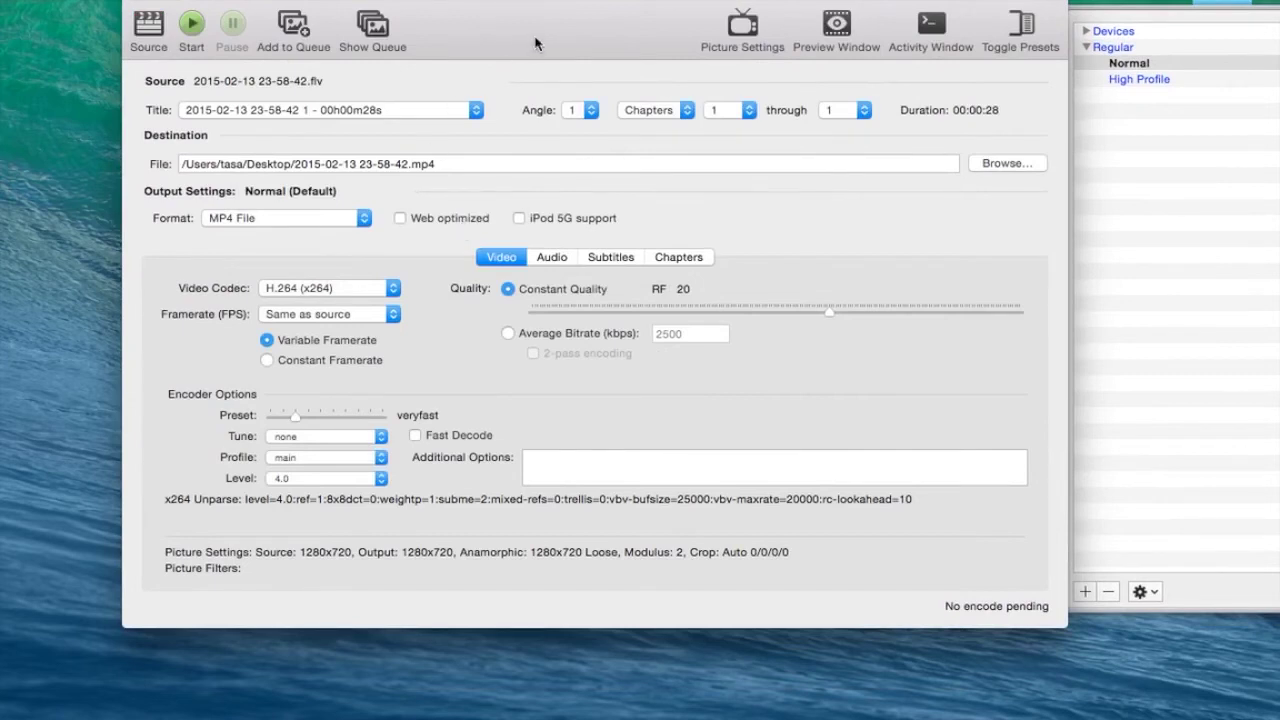
drag(535, 44, 504, 67)
click(159, 50)
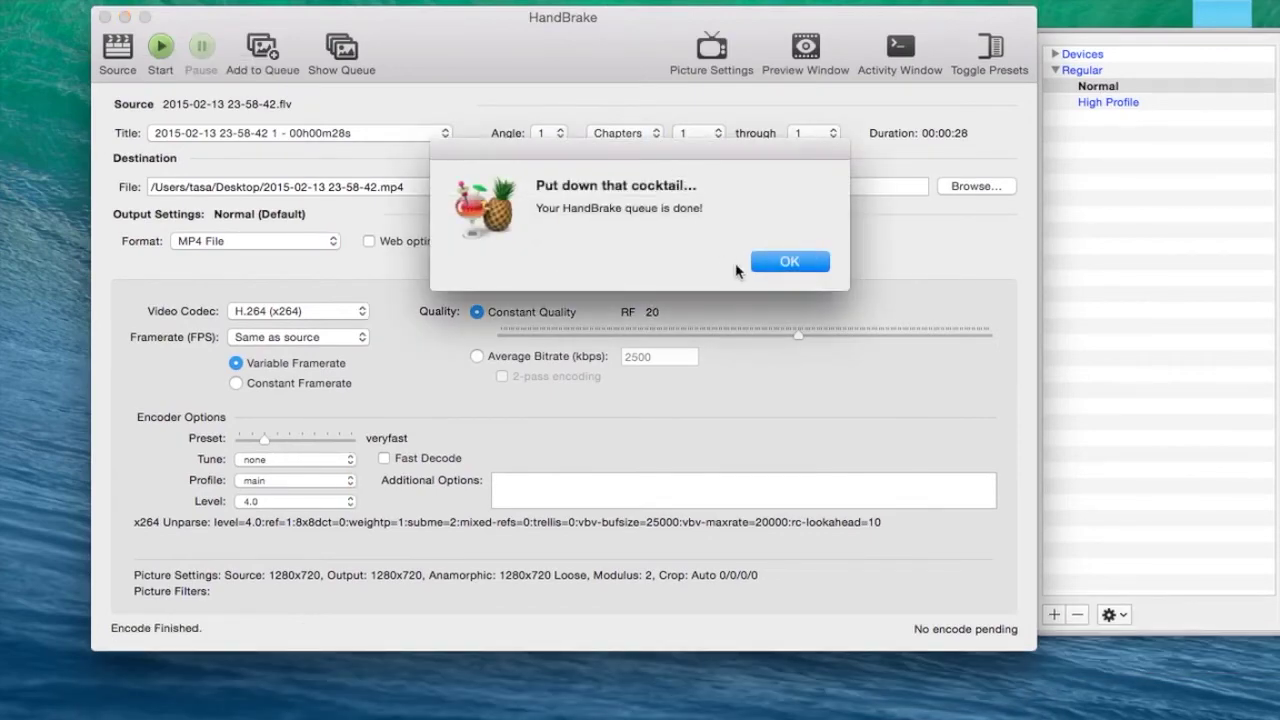
click(757, 266)
click(104, 17)
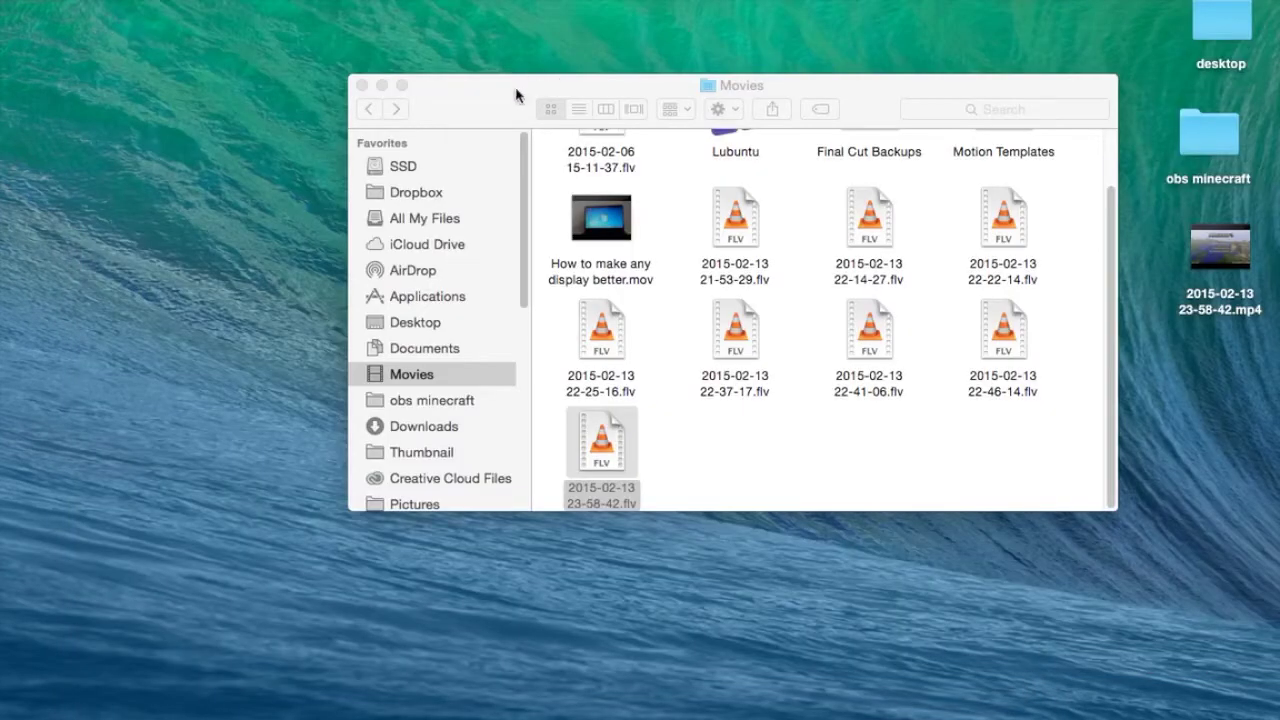
drag(423, 106, 298, 61)
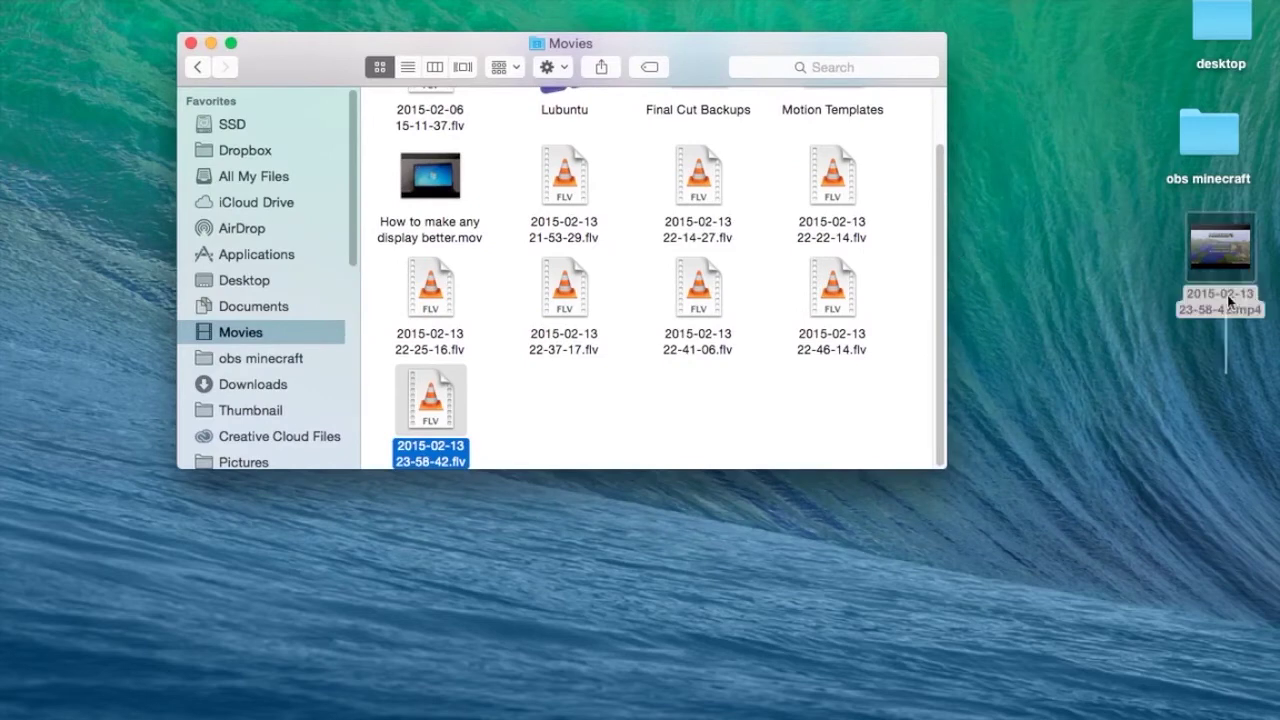
click(1228, 310)
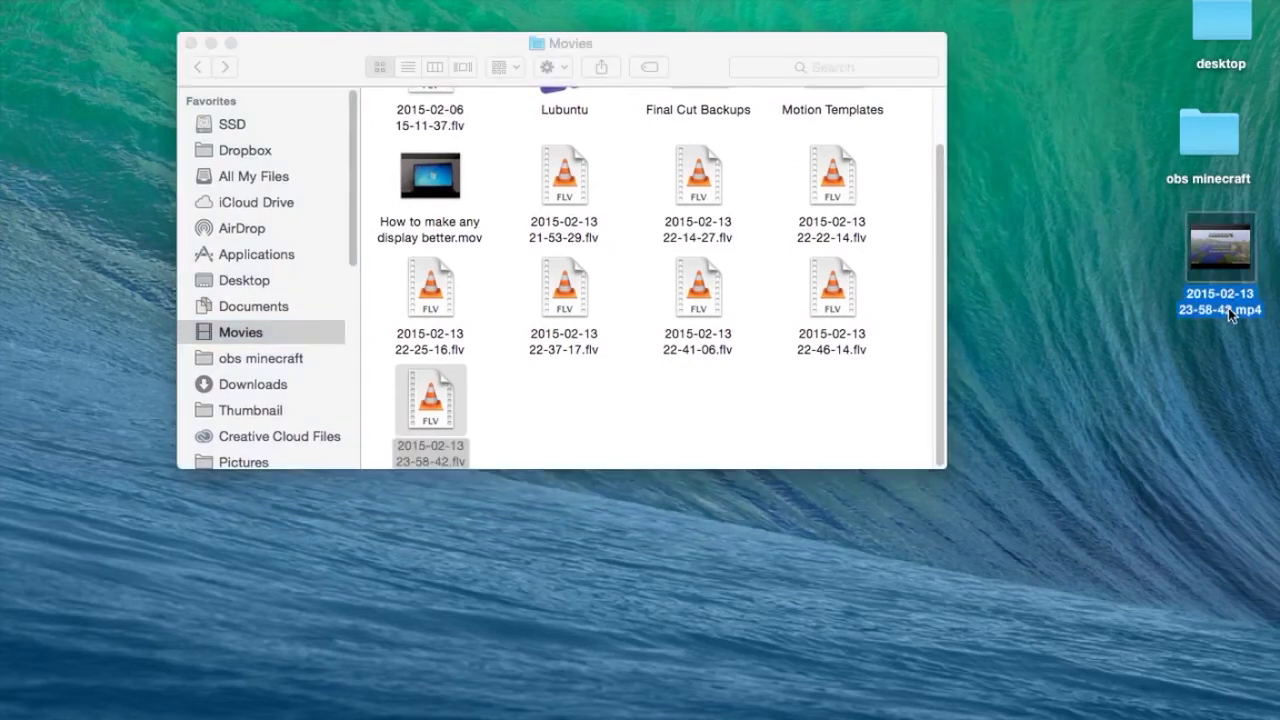
right_click(1224, 296)
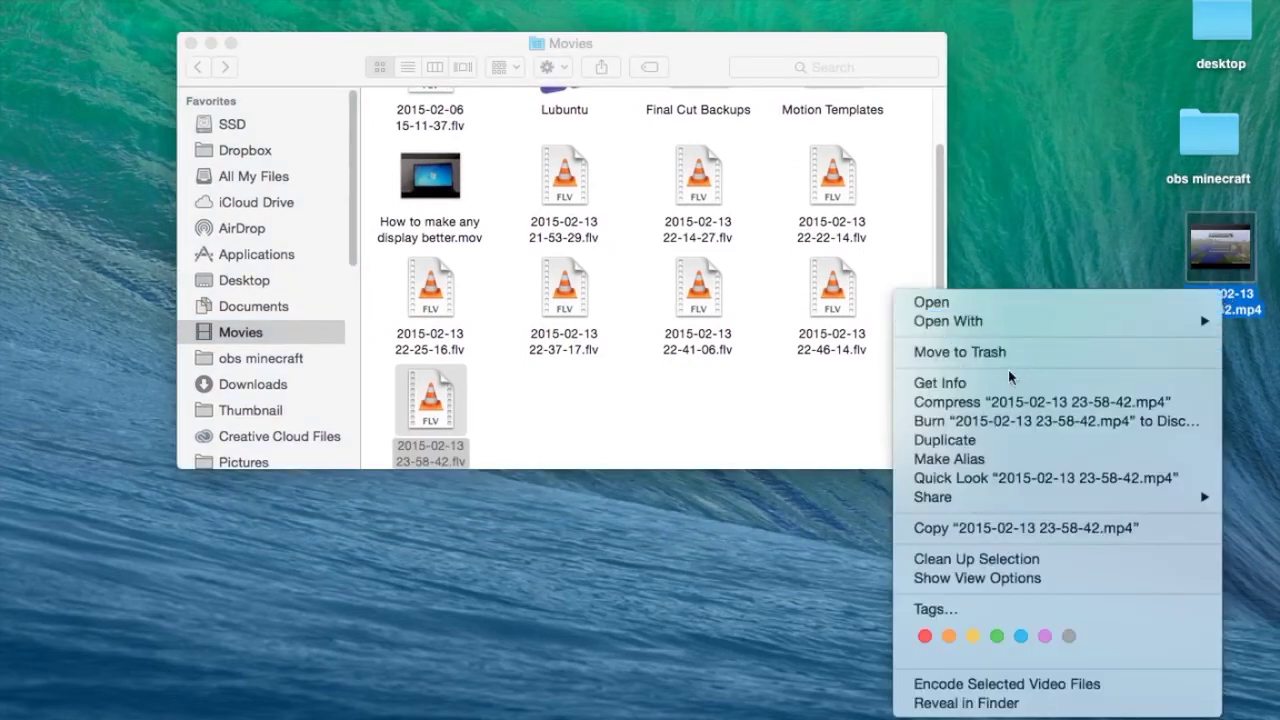